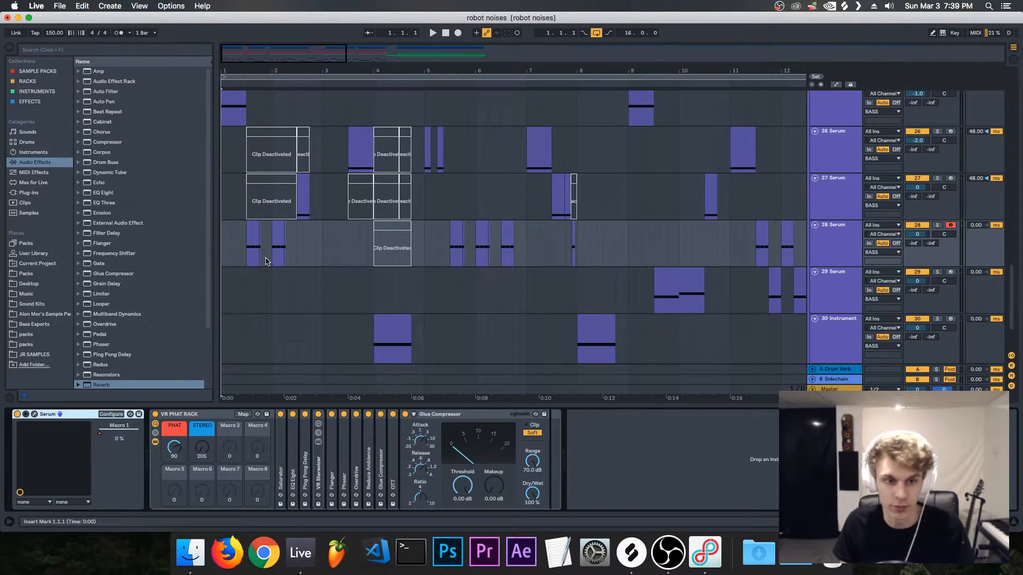
Step: Look over the clips on the Serum bass tracks 25 to 31 in the arrangement
{"action": "left_click", "coordinate": [223, 195]}
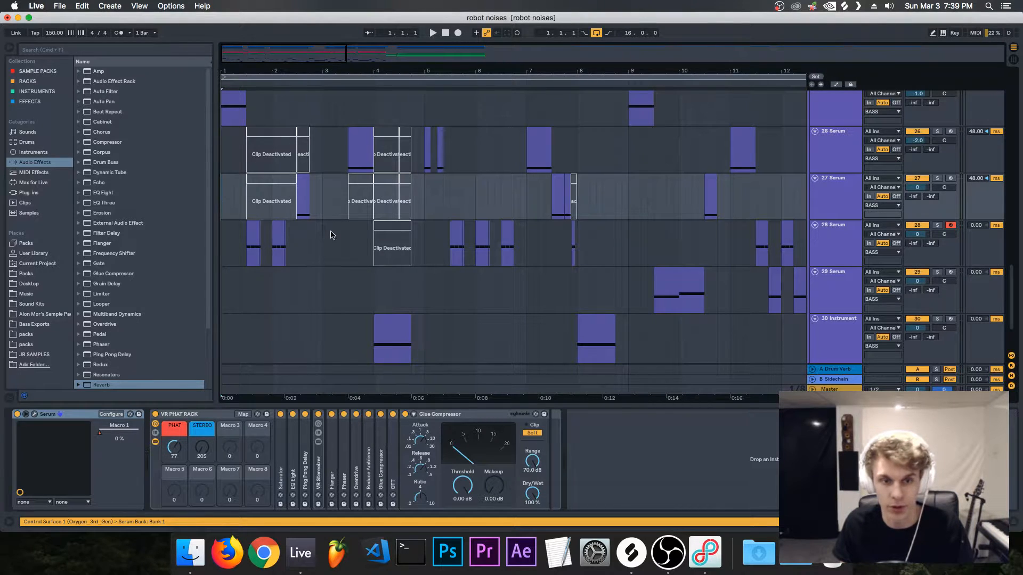
{"action": "scroll", "coordinate": [331, 235], "scroll_direction": "up", "scroll_amount": 6}
{"action": "scroll", "coordinate": [330, 235], "scroll_direction": "down", "scroll_amount": 4}
{"action": "left_click_drag", "start_coordinate": [300, 51], "coordinate": [339, 54]}
{"action": "scroll", "coordinate": [446, 224], "scroll_direction": "down", "scroll_amount": 5}
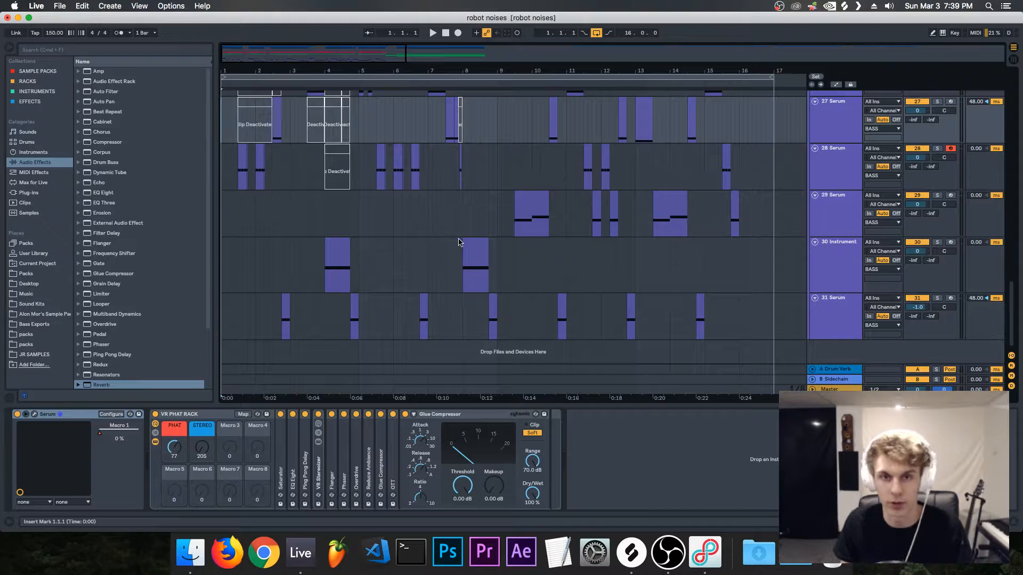
{"action": "scroll", "coordinate": [425, 247], "scroll_direction": "up", "scroll_amount": 2}
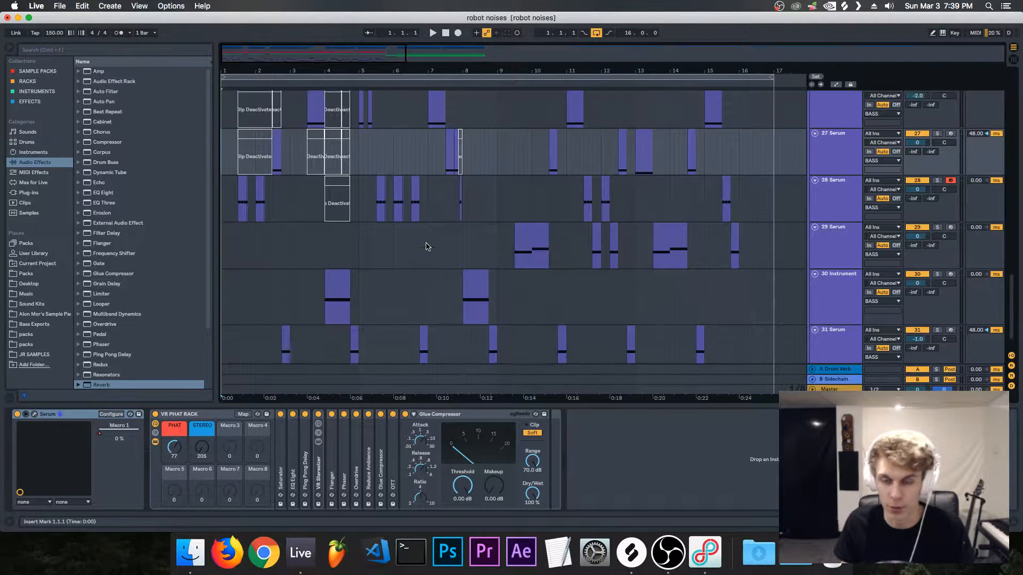
{"action": "scroll", "coordinate": [387, 238], "scroll_direction": "up", "scroll_amount": 2}
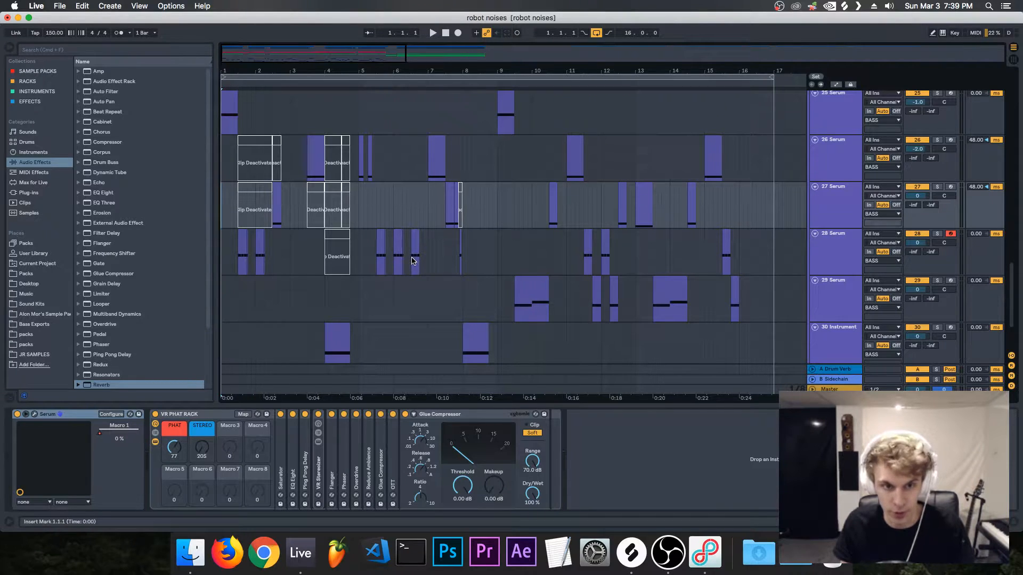
{"action": "scroll", "coordinate": [405, 264], "scroll_direction": "down", "scroll_amount": 1}
{"action": "scroll", "coordinate": [405, 265], "scroll_direction": "up", "scroll_amount": 15}
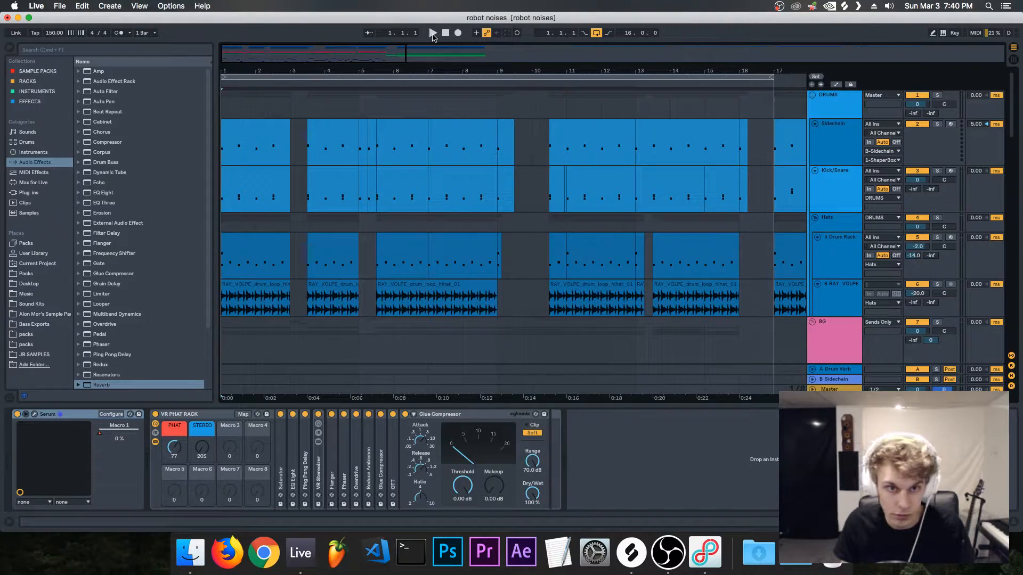
Step: Play the arrangement from the start and follow the bass tracks during playback
{"action": "left_click", "coordinate": [433, 33]}
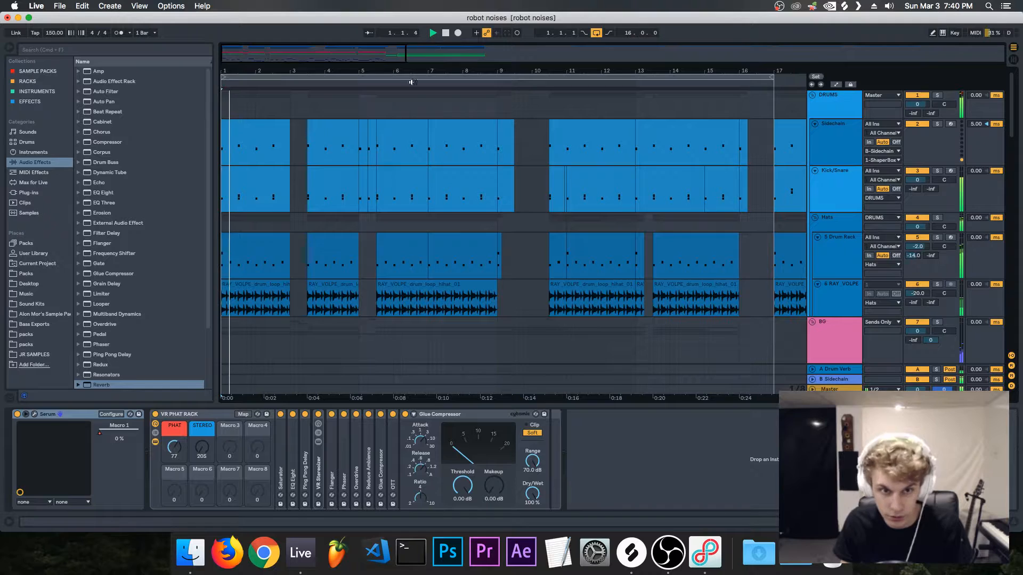
{"action": "scroll", "coordinate": [393, 194], "scroll_direction": "down", "scroll_amount": 15}
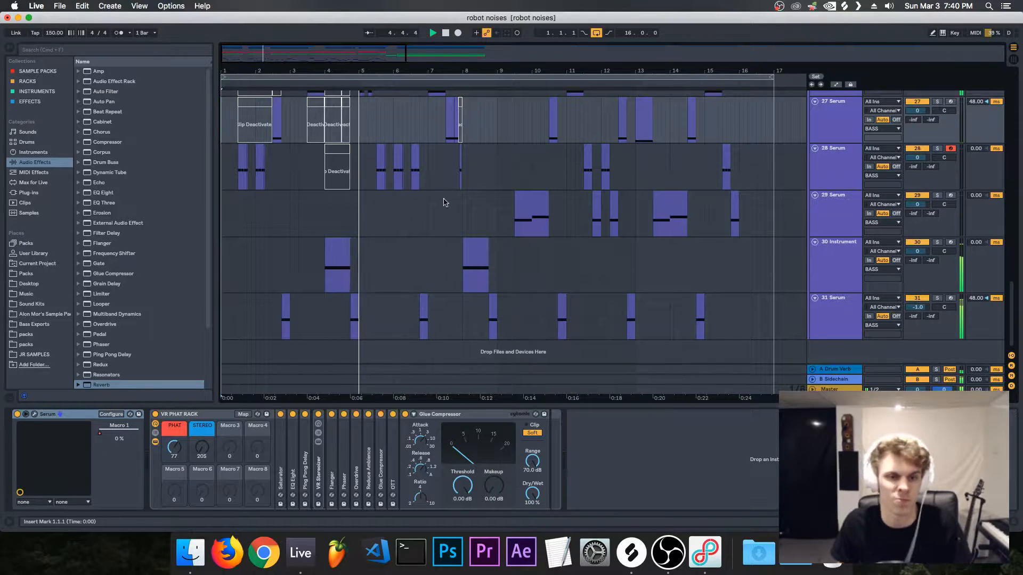
{"action": "scroll", "coordinate": [435, 270], "scroll_direction": "up", "scroll_amount": 3}
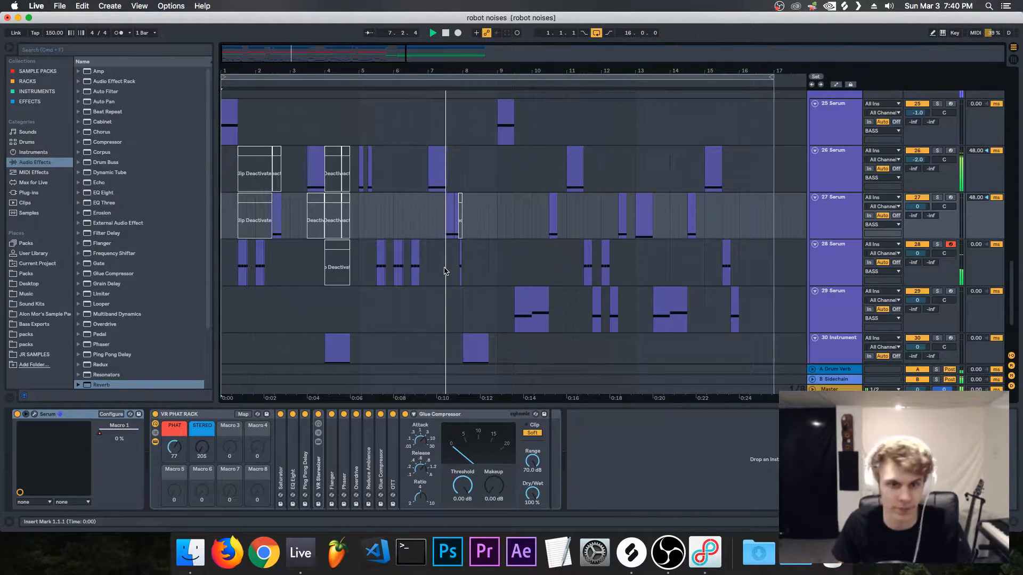
{"action": "scroll", "coordinate": [447, 276], "scroll_direction": "down", "scroll_amount": 3}
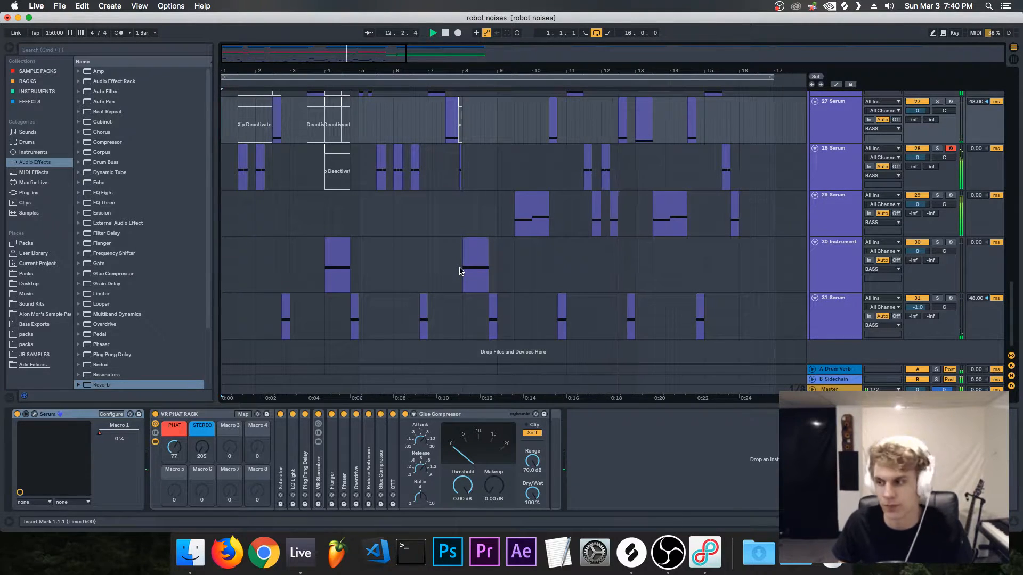
{"action": "scroll", "coordinate": [460, 270], "scroll_direction": "up", "scroll_amount": 2}
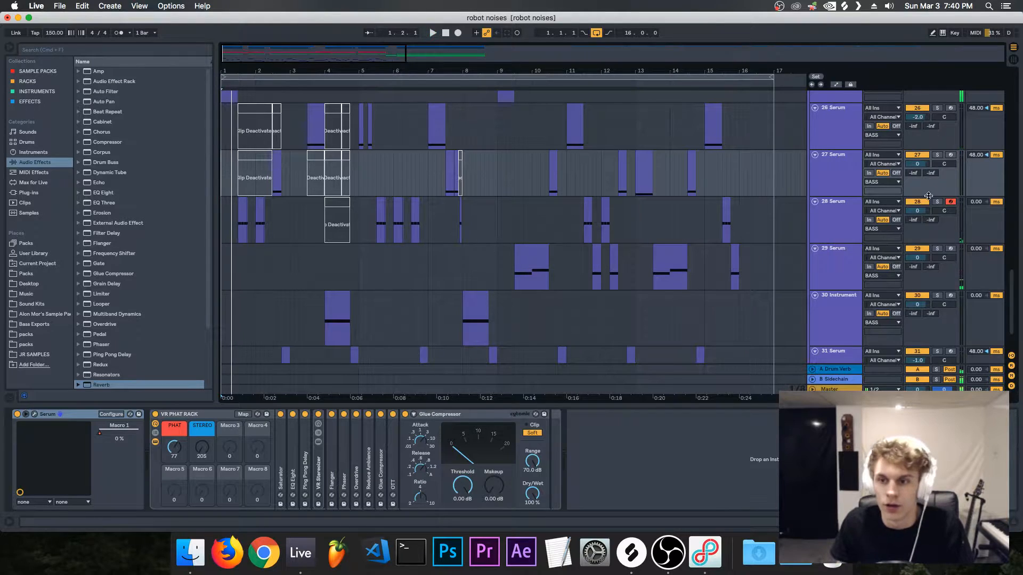
Step: Solo track 28 Serum and listen to its clips from 1.3.1, continuing with the group after bar 5
{"action": "left_click", "coordinate": [939, 203]}
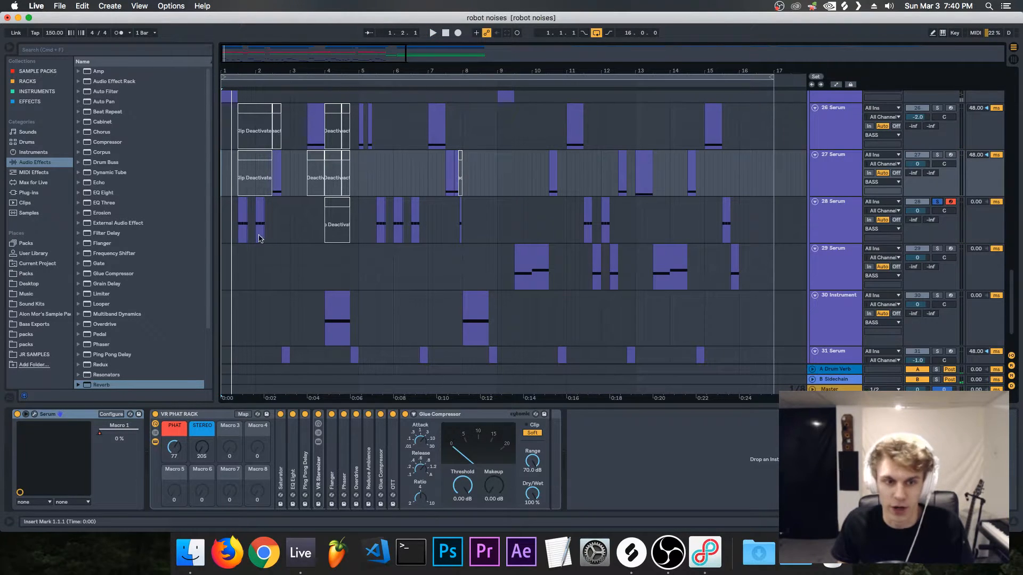
{"action": "left_click", "coordinate": [237, 229]}
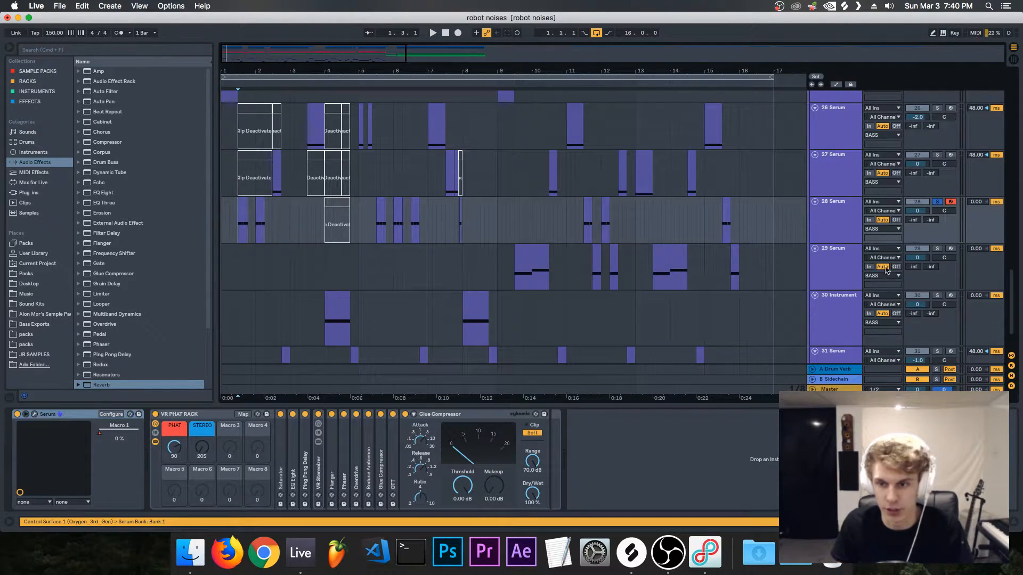
{"action": "left_click", "coordinate": [937, 249]}
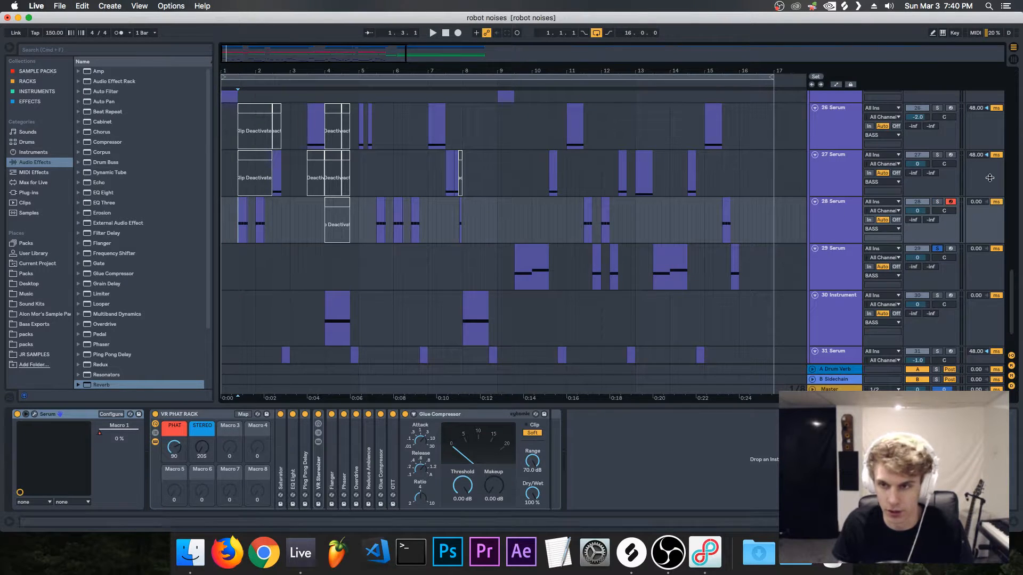
{"action": "left_click", "coordinate": [939, 203]}
{"action": "left_click", "coordinate": [245, 237]}
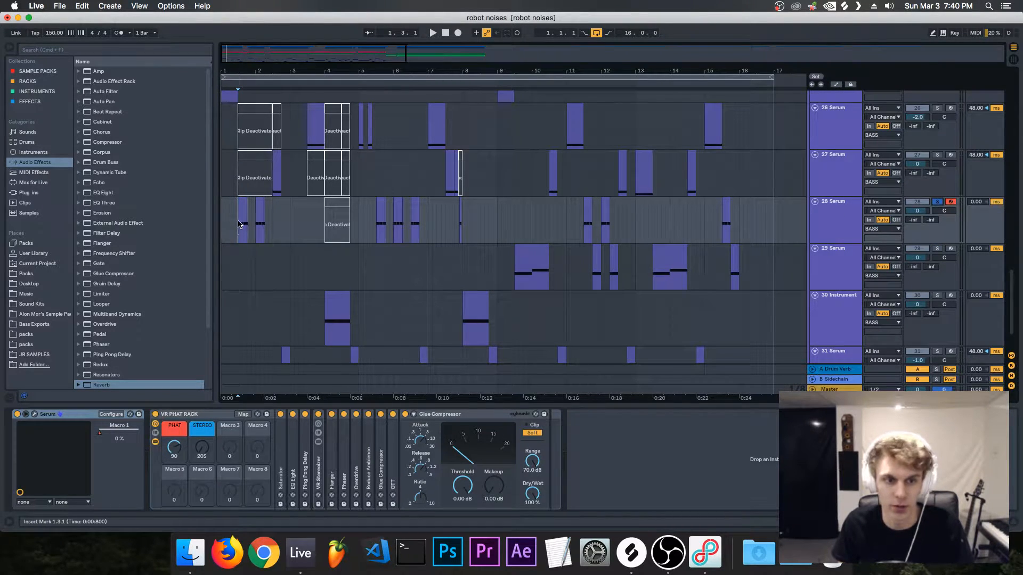
{"action": "left_click_drag", "start_coordinate": [352, 51], "coordinate": [295, 73]}
{"action": "key", "text": "space"}
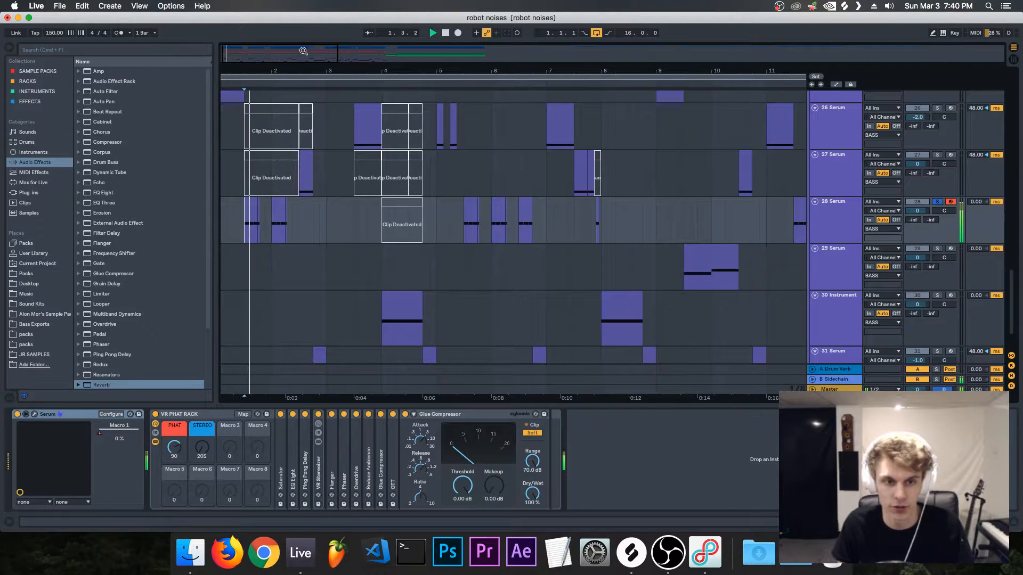
{"action": "left_click", "coordinate": [461, 235]}
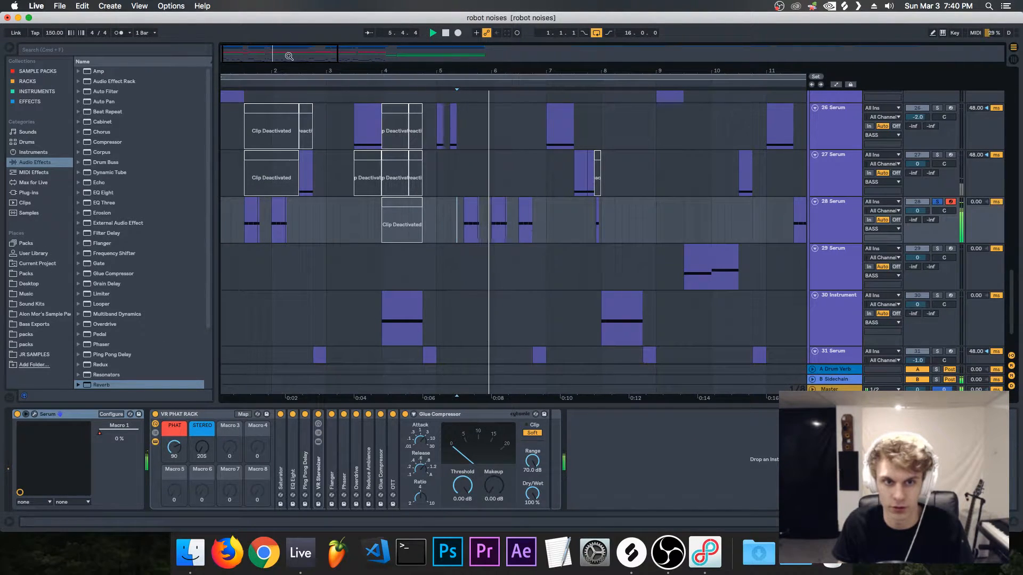
Step: Solo track 29 Serum and listen to its first clip, which starts after bar 9
{"action": "left_click_drag", "start_coordinate": [289, 56], "coordinate": [338, 56]}
{"action": "left_click", "coordinate": [938, 249]}
{"action": "left_click", "coordinate": [437, 277]}
{"action": "key", "text": "space"}
Step: Solo tracks 28 and 29 together and listen to them from 11.3.1 and from 13.3.1
{"action": "key", "text": "space"}
{"action": "left_click", "coordinate": [547, 269]}
{"action": "left_click", "coordinate": [937, 202], "text": "super"}
{"action": "key", "text": "space"}
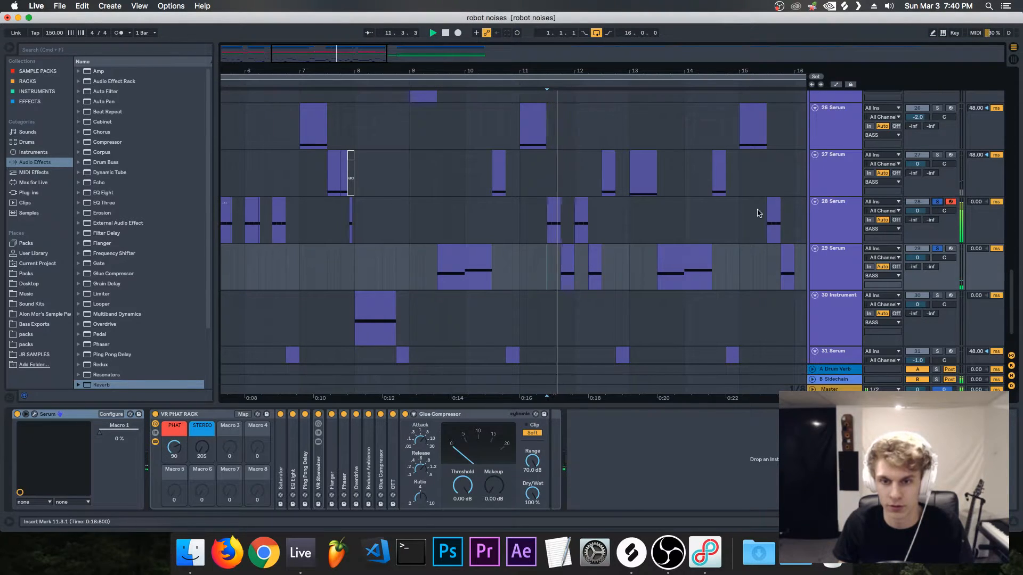
{"action": "left_click", "coordinate": [656, 275]}
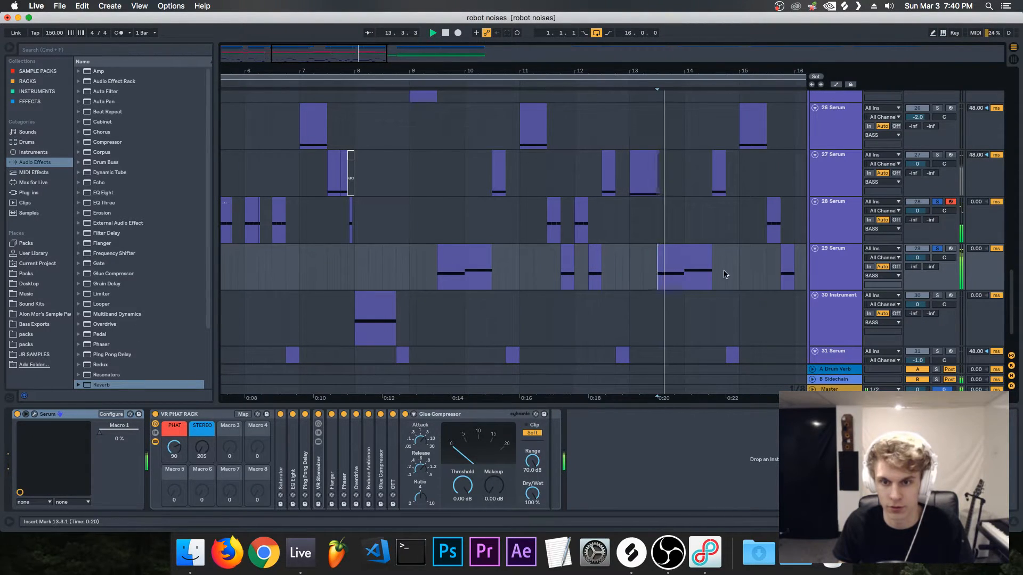
{"action": "left_click", "coordinate": [937, 249]}
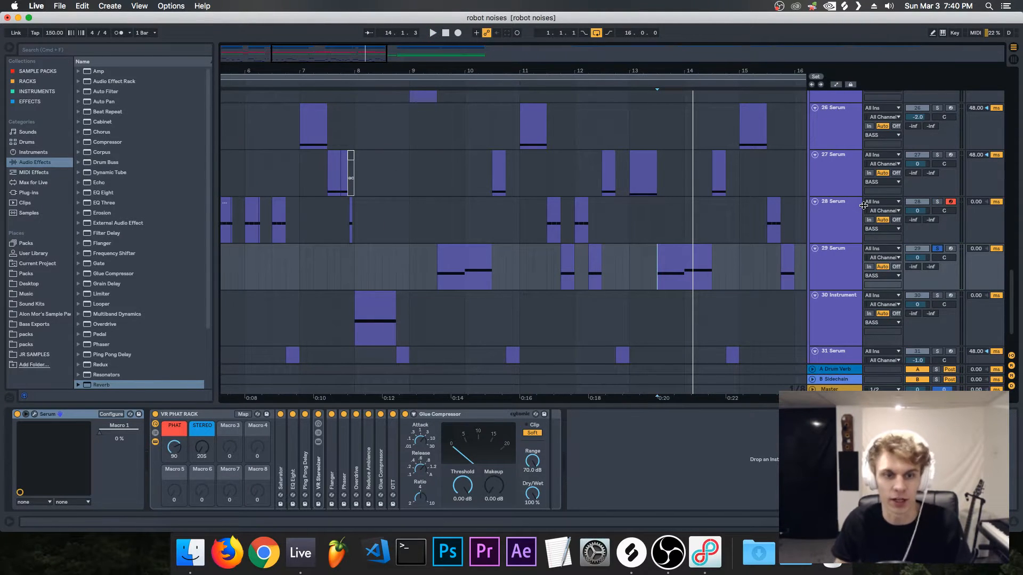
Step: Solo track 28, set the playback start to 1.3.1 and open the track's Serum window
{"action": "mouse_move", "coordinate": [339, 52]}
{"action": "left_mouse_down"}
{"action": "mouse_move", "coordinate": [287, 50]}
{"action": "mouse_move", "coordinate": [326, 46]}
{"action": "left_mouse_up"}
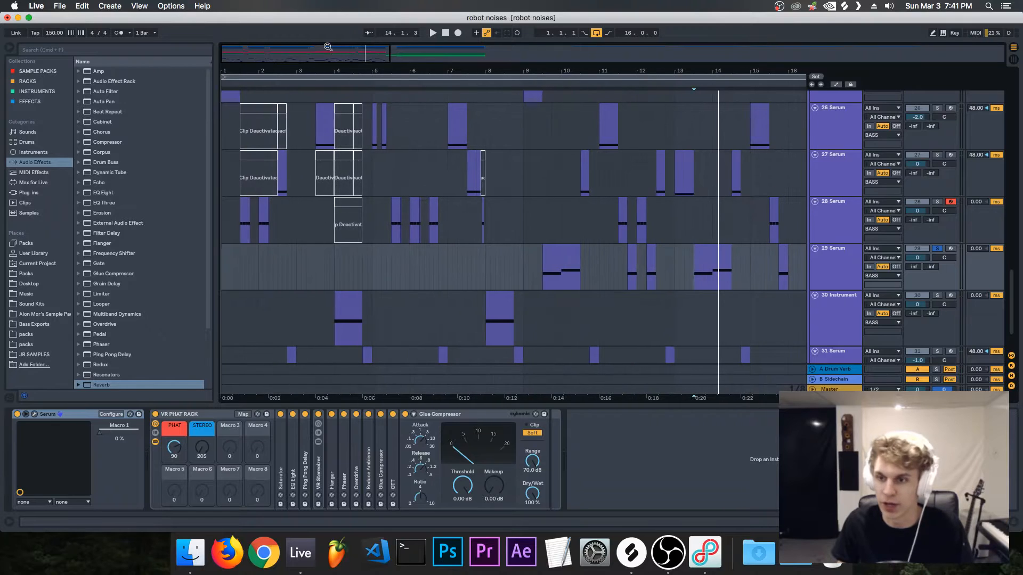
{"action": "left_click", "coordinate": [937, 202]}
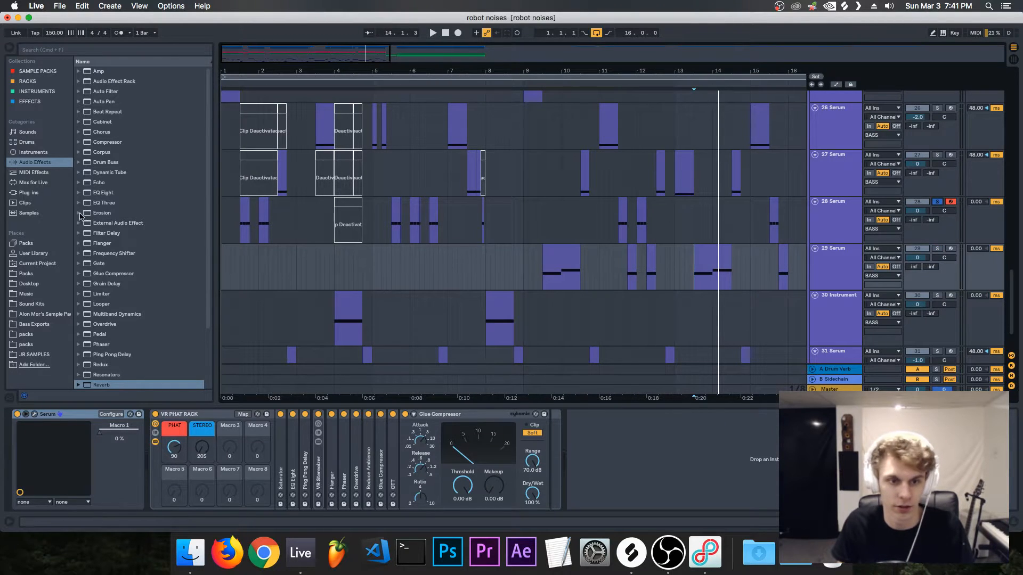
{"action": "left_click", "coordinate": [239, 227]}
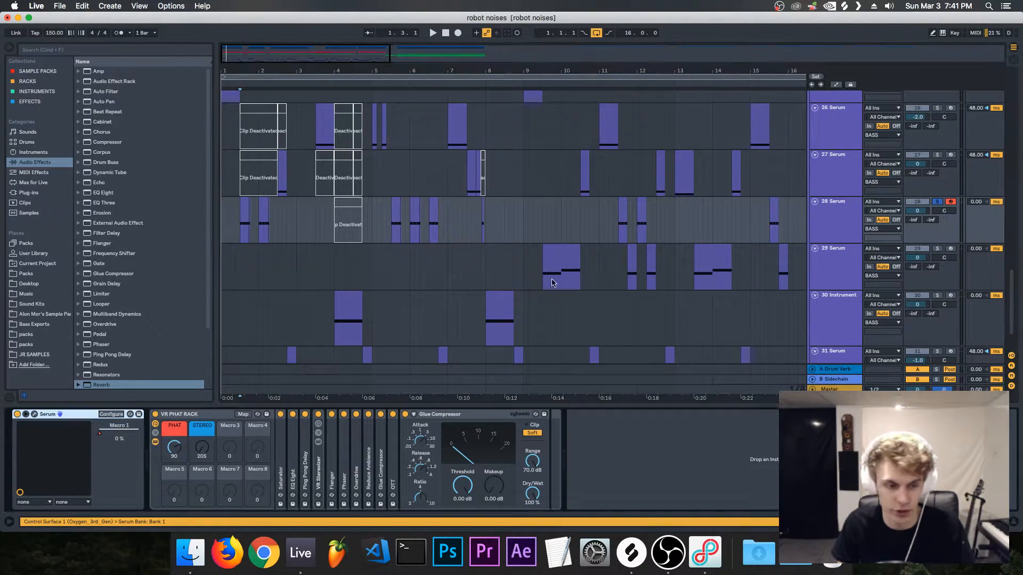
{"action": "left_click", "coordinate": [35, 415]}
{"action": "left_click_drag", "start_coordinate": [559, 108], "coordinate": [518, 81]}
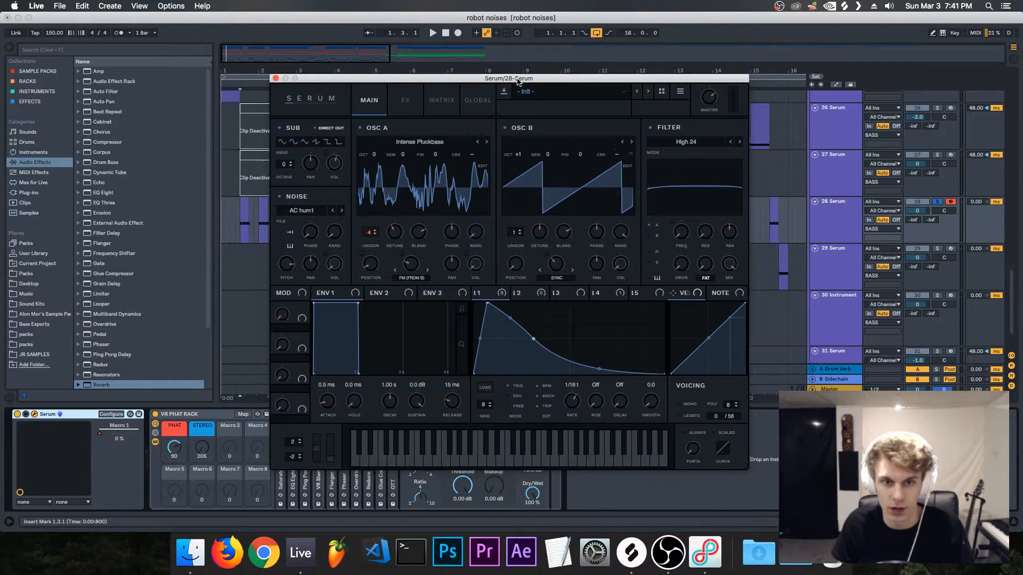
Step: Switch off the Distortion, Filter and Compressor effects in Serum and bypass the VR PHAT RACK on track 28
{"action": "left_click", "coordinate": [406, 101]}
{"action": "left_click", "coordinate": [725, 221]}
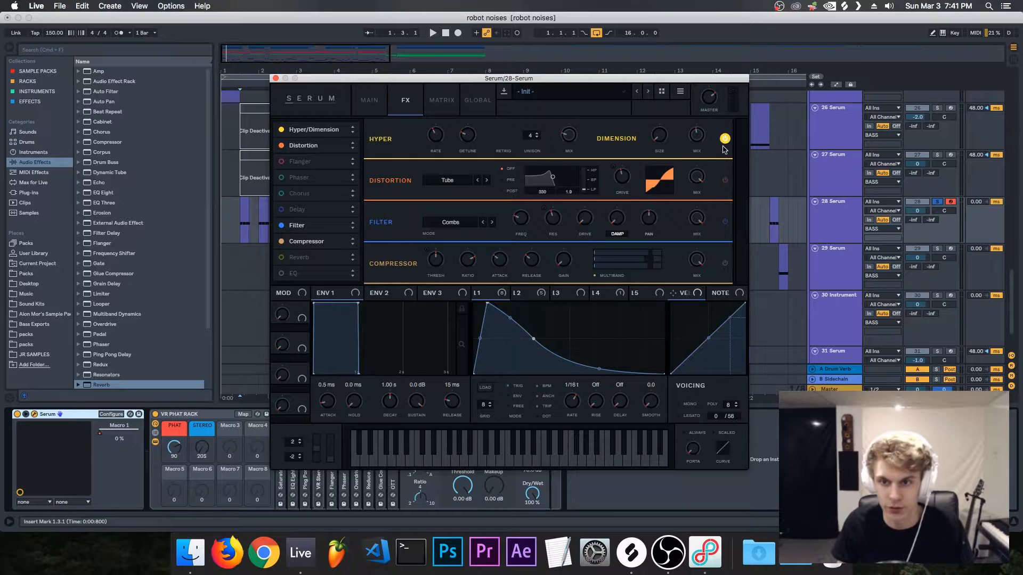
{"action": "left_click", "coordinate": [155, 414]}
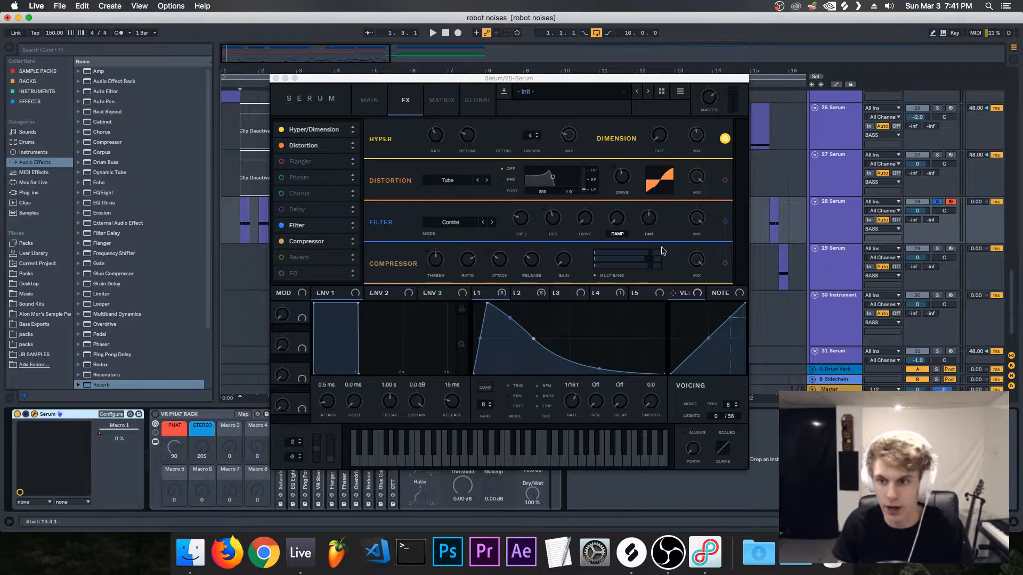
Step: Load the Intense Pluckbass wavetable from VR Wavetables Vol. 2 into Serum's oscillator A
{"action": "left_click", "coordinate": [369, 100]}
{"action": "left_click_drag", "start_coordinate": [376, 79], "coordinate": [389, 101]}
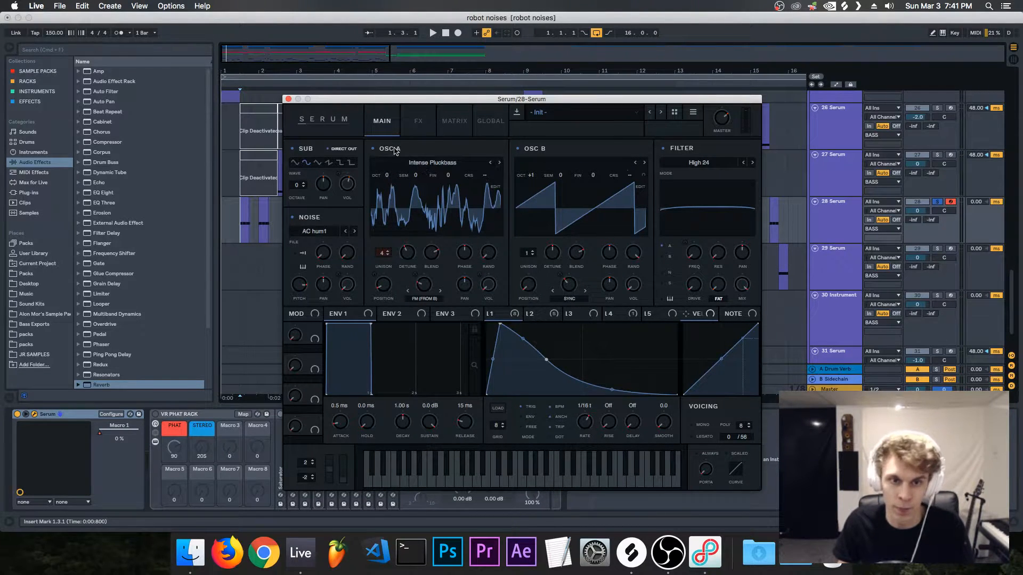
{"action": "left_click", "coordinate": [430, 165]}
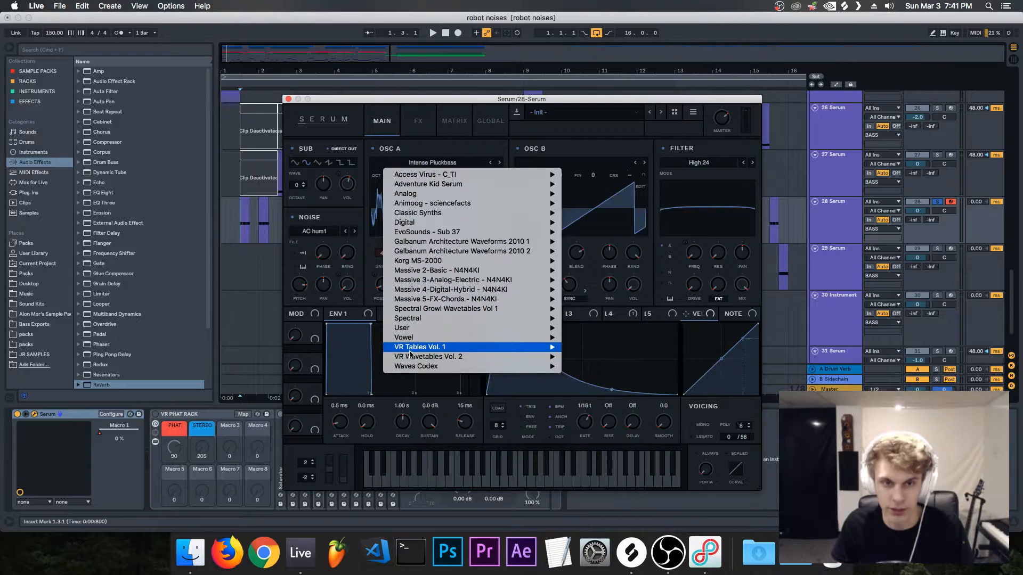
{"action": "mouse_move", "coordinate": [506, 356]}
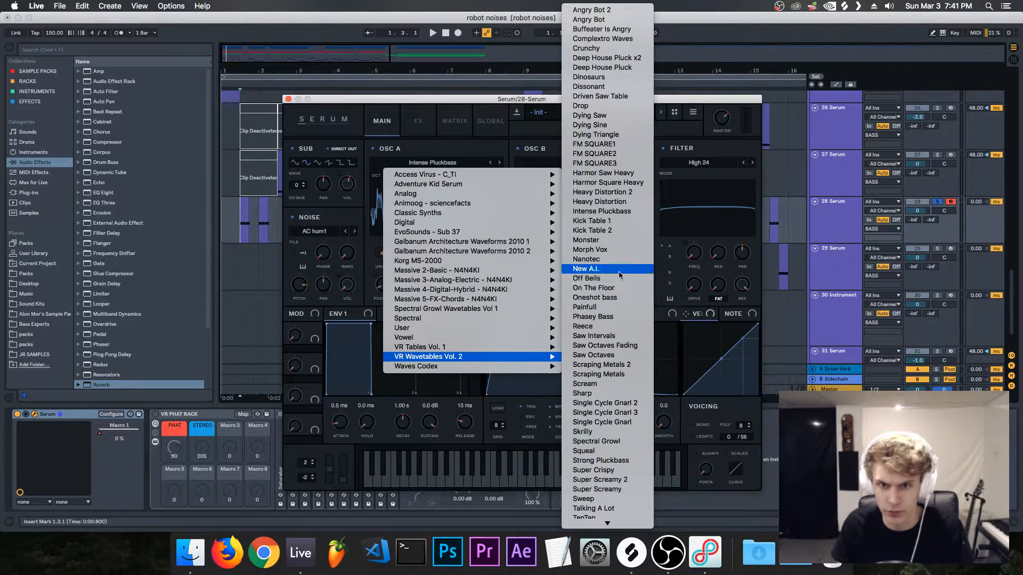
{"action": "left_click", "coordinate": [621, 212]}
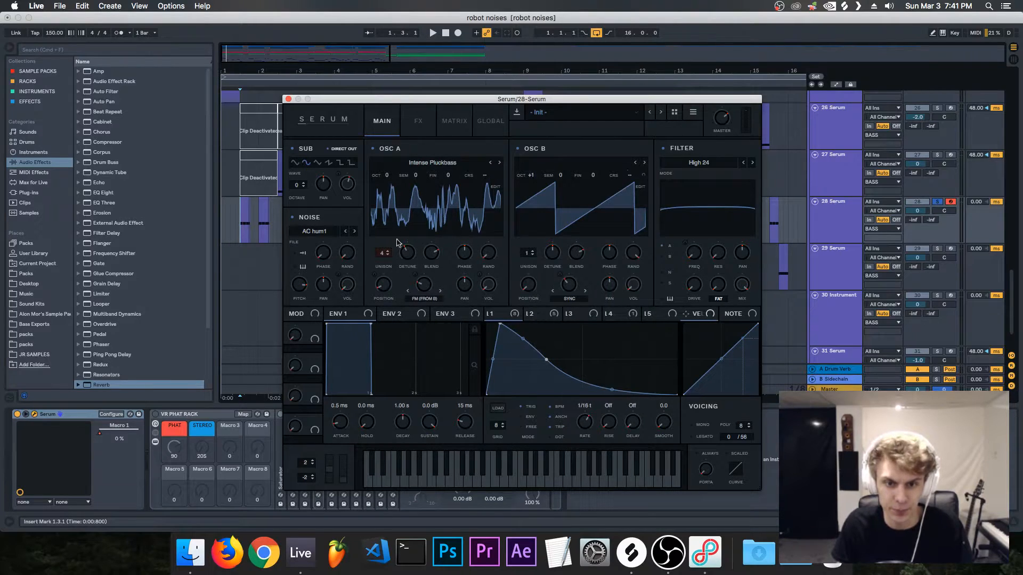
Step: Switch off oscillator B, the noise oscillator and the filter in Serum to isolate oscillator A
{"action": "left_click_drag", "start_coordinate": [455, 106], "coordinate": [441, 109]}
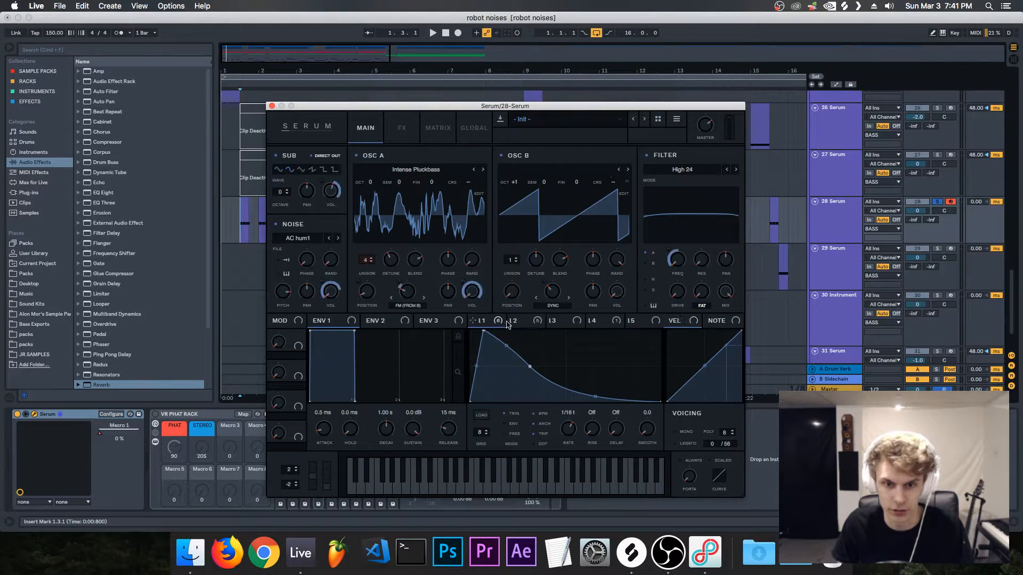
{"action": "left_click", "coordinate": [529, 320]}
{"action": "left_click", "coordinate": [513, 156]}
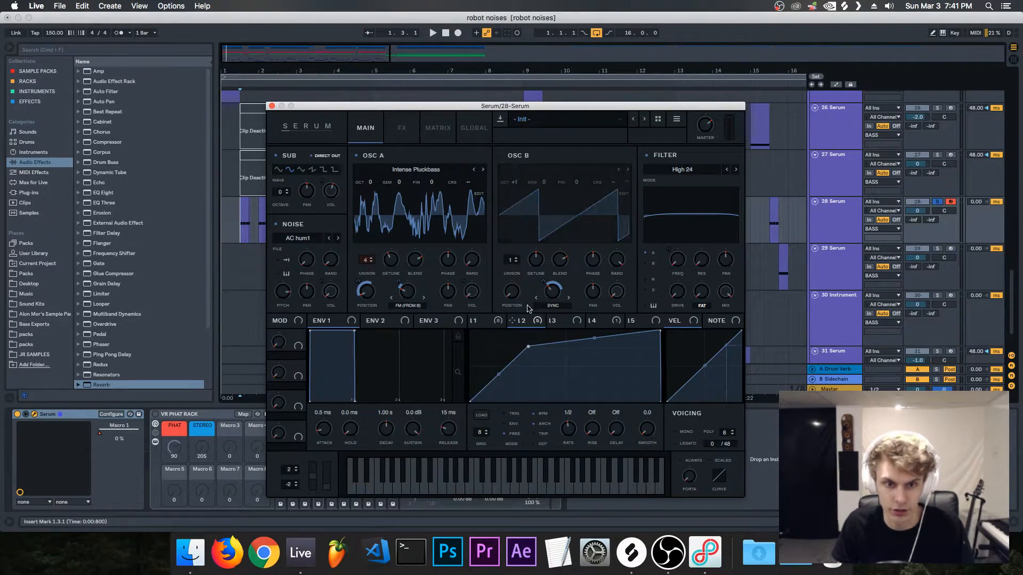
{"action": "left_click", "coordinate": [478, 321]}
{"action": "key", "text": "space"}
{"action": "key", "text": "space"}
{"action": "left_click", "coordinate": [286, 224]}
{"action": "left_click", "coordinate": [664, 155]}
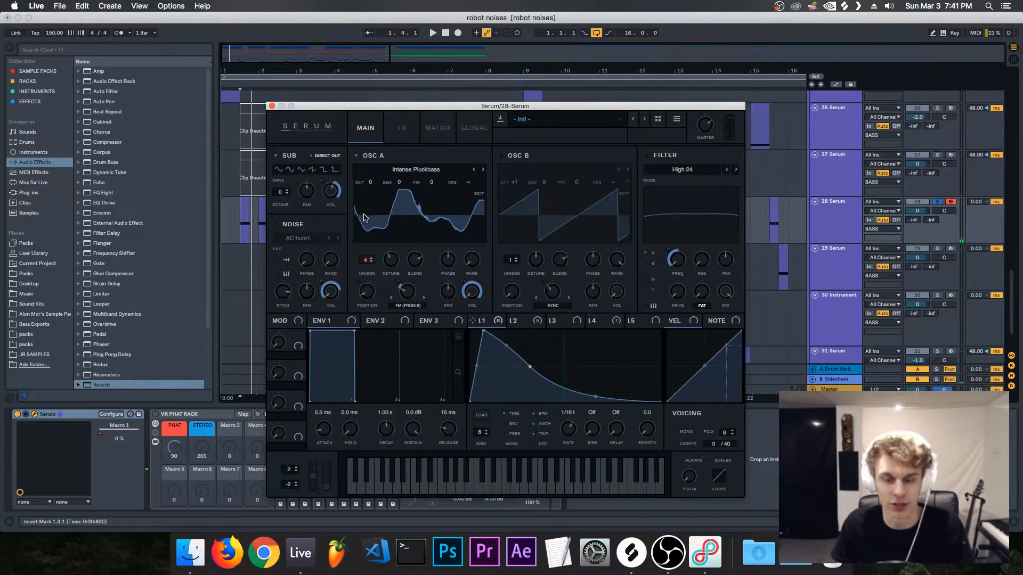
Step: Listen to the stripped-down patch and check the unison settings on Serum's global page
{"action": "key", "text": "space"}
{"action": "key", "text": "space"}
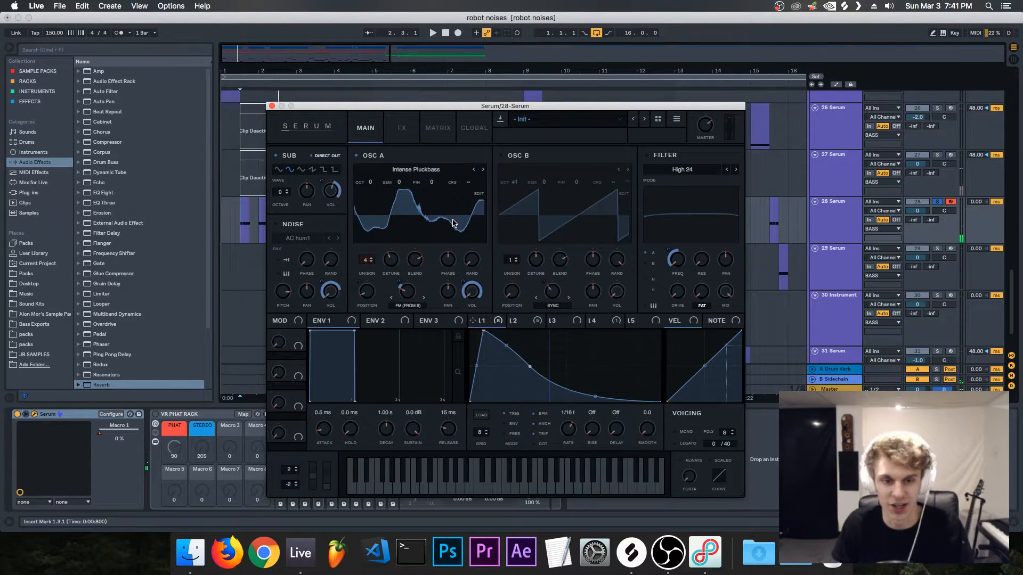
{"action": "left_click", "coordinate": [467, 128]}
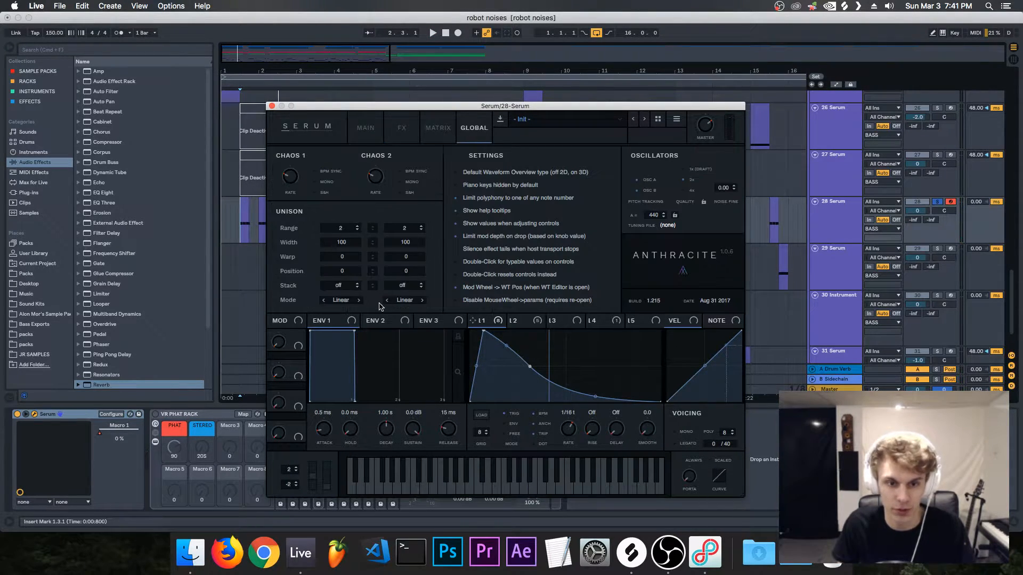
{"action": "left_click", "coordinate": [350, 130]}
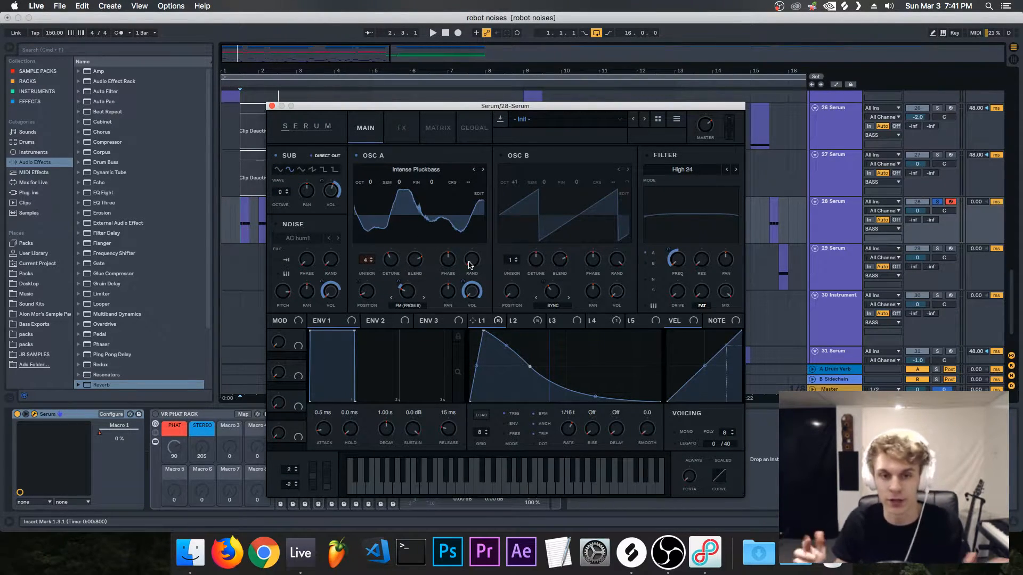
Step: Listen to the isolated oscillator A and examine the curves and modulation targets of LFO 1 and LFO 2
{"action": "left_click_drag", "start_coordinate": [440, 109], "coordinate": [466, 109]}
{"action": "key", "text": "space"}
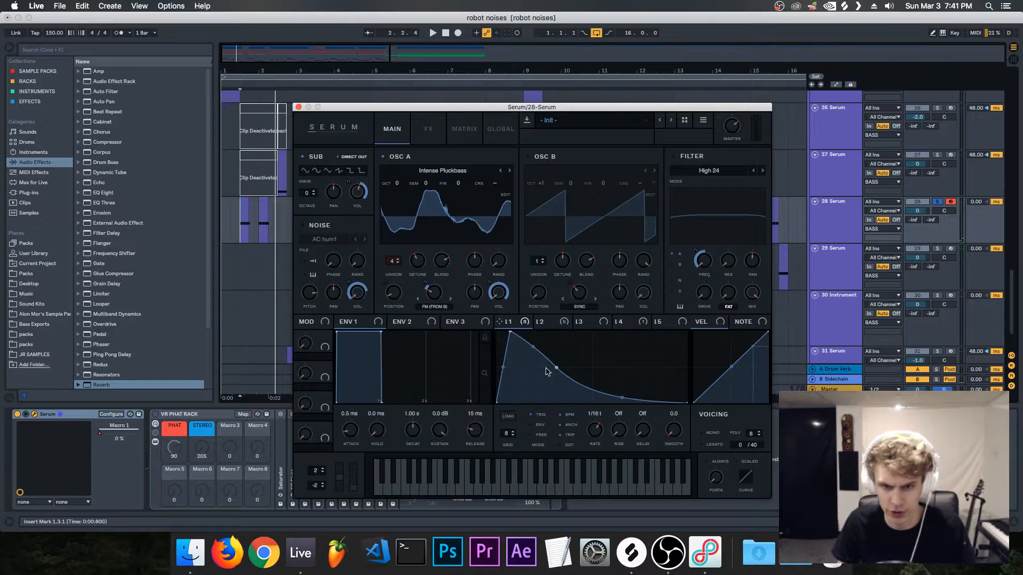
{"action": "left_click_drag", "start_coordinate": [521, 107], "coordinate": [516, 97]}
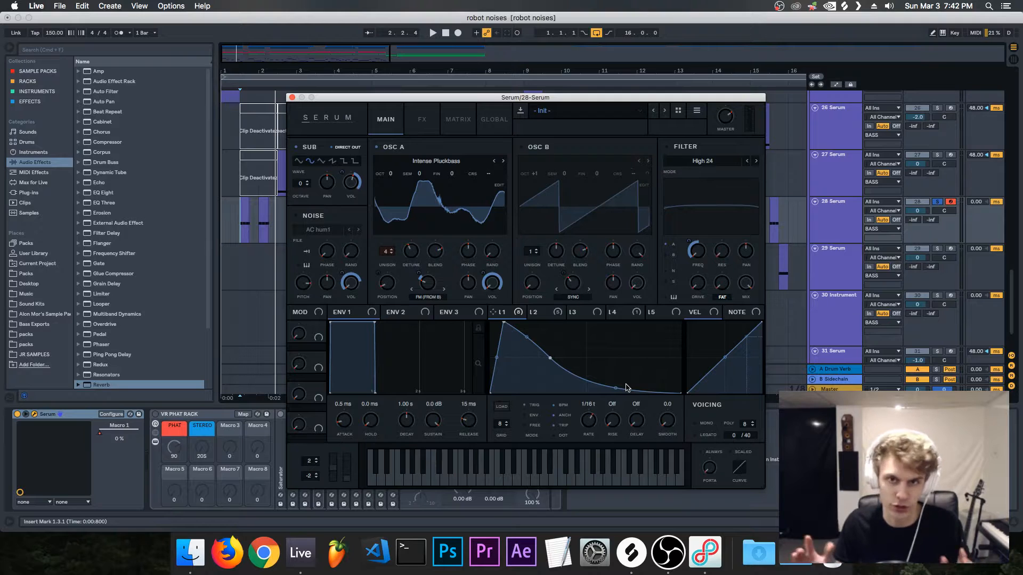
{"action": "key", "text": "space"}
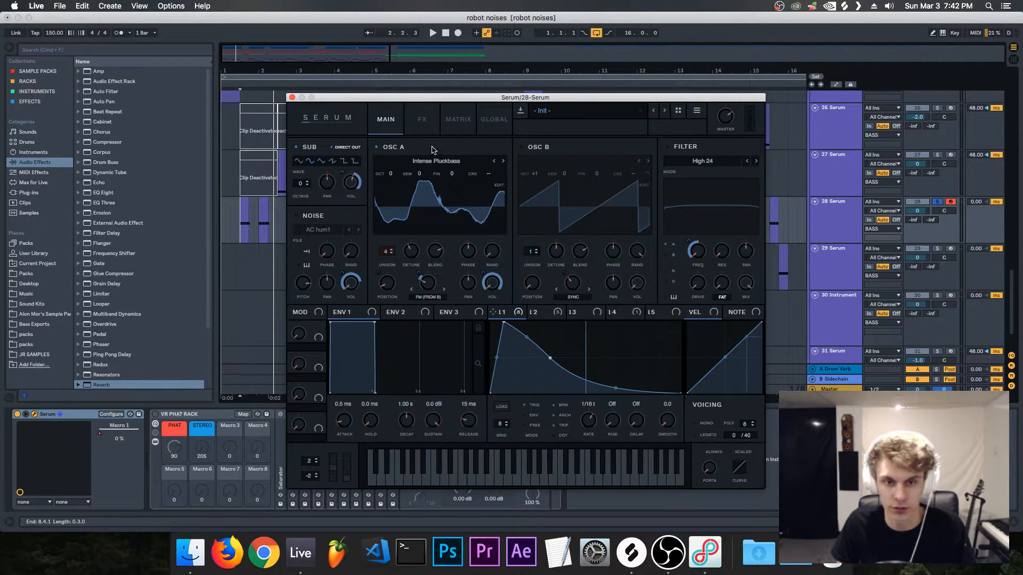
{"action": "left_click", "coordinate": [550, 314]}
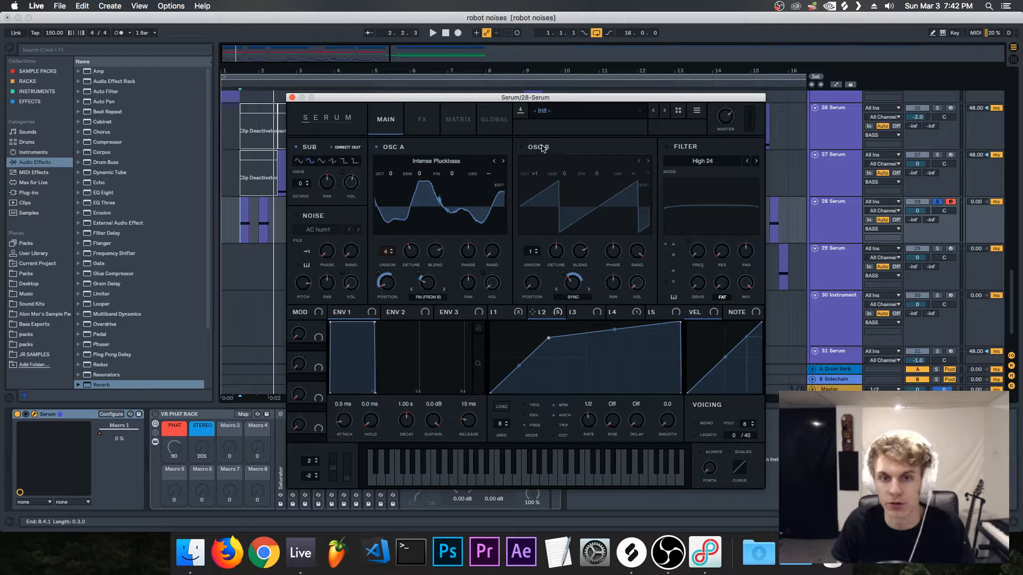
{"action": "left_click", "coordinate": [434, 126]}
{"action": "left_click", "coordinate": [386, 125]}
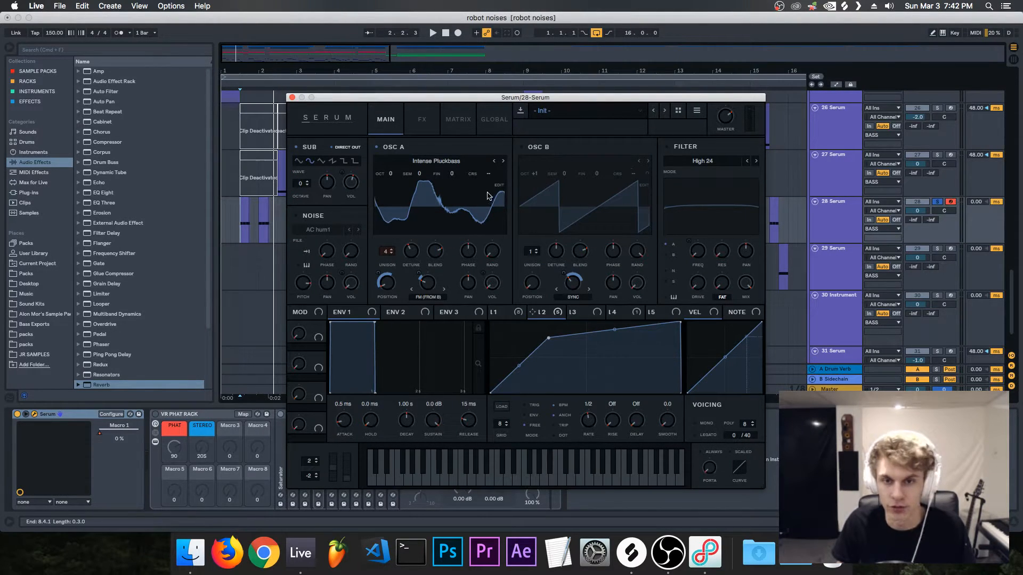
Step: Switch on oscillator B, listen to the result and check the FM (from B) warp mode on oscillator A
{"action": "left_click", "coordinate": [536, 149]}
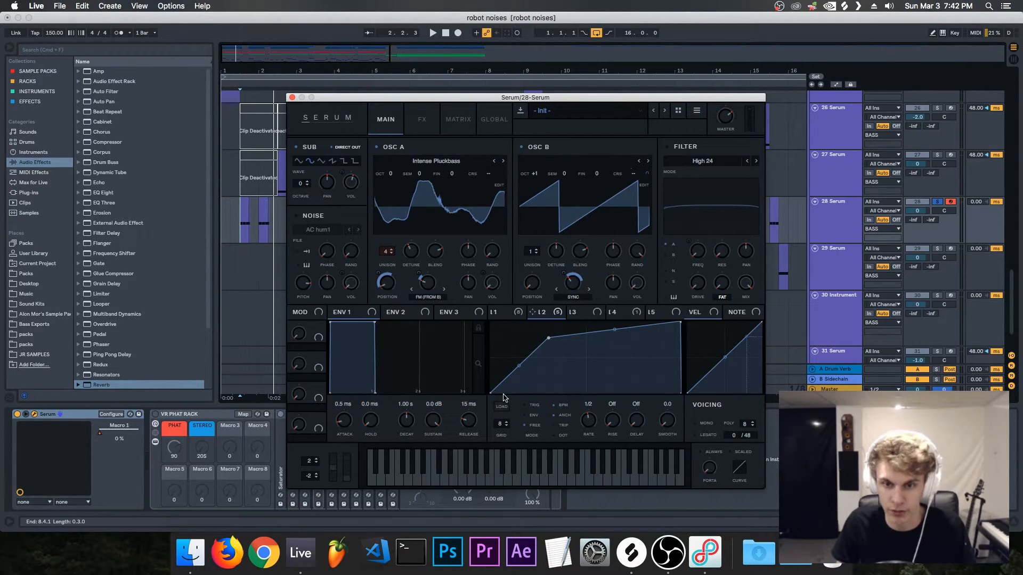
{"action": "key", "text": "space"}
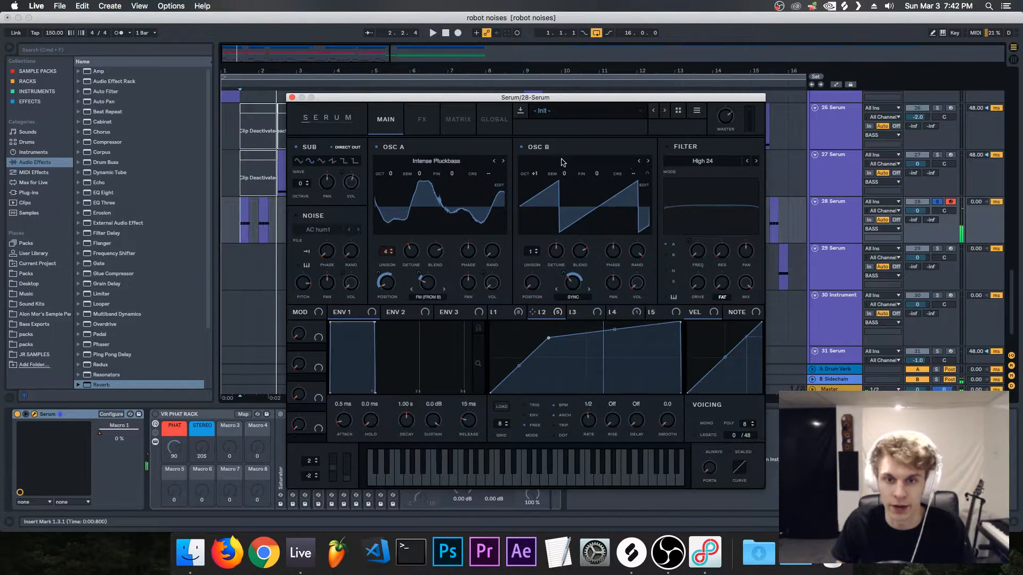
{"action": "left_click_drag", "start_coordinate": [535, 177], "coordinate": [534, 172]}
{"action": "left_click", "coordinate": [429, 297]}
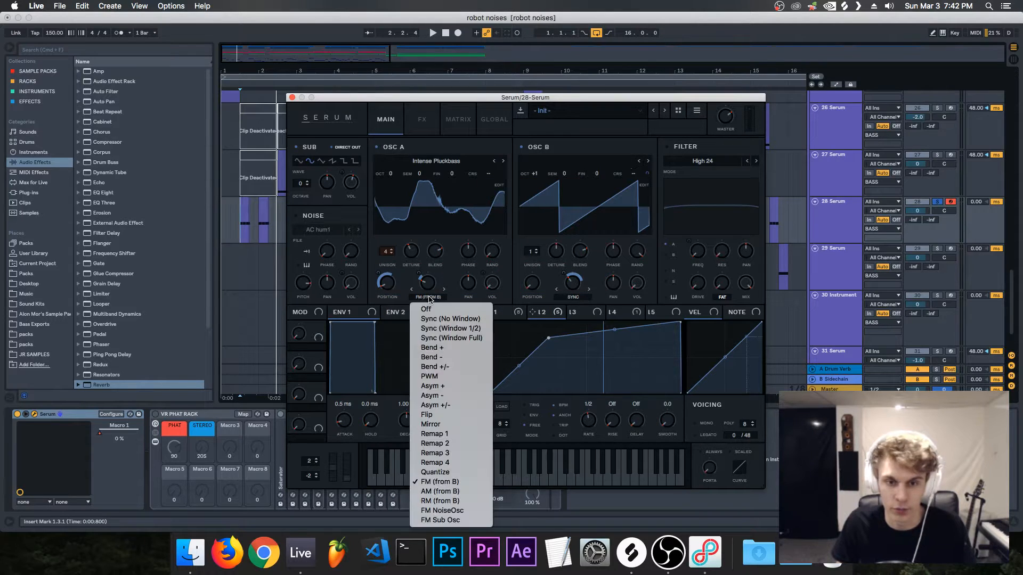
{"action": "left_click", "coordinate": [438, 302]}
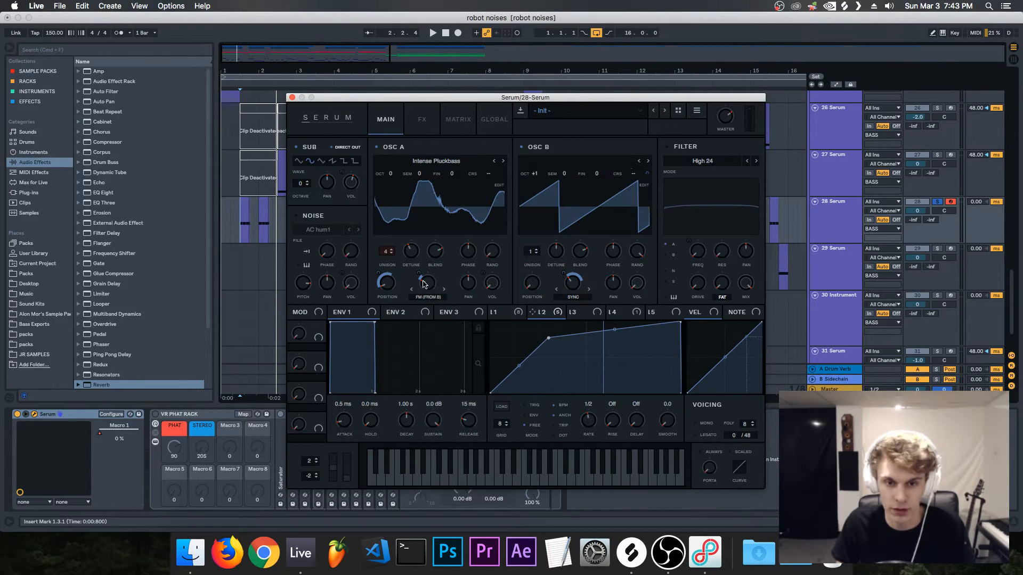
Step: Examine which oscillator parameters LFO 1, LFO 2 and LFO 3 modulate, including oscillator A's warp amount
{"action": "left_click", "coordinate": [500, 312]}
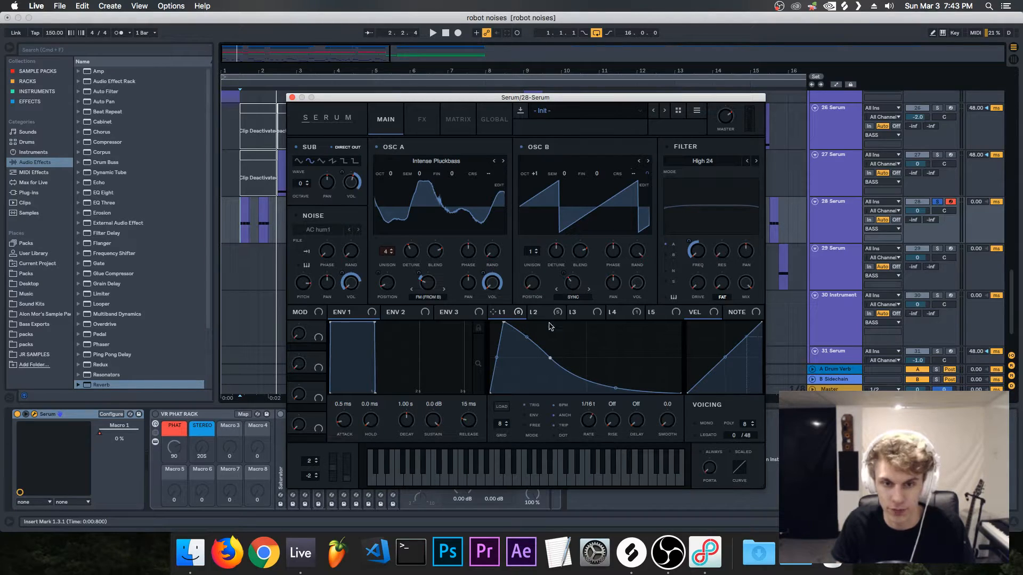
{"action": "mouse_move", "coordinate": [426, 286]}
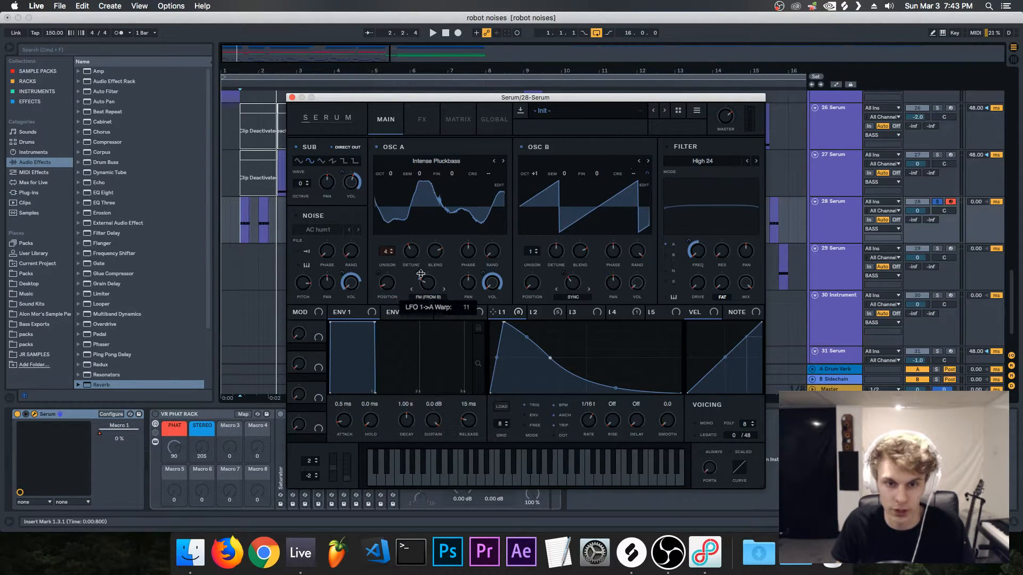
{"action": "left_click", "coordinate": [552, 314]}
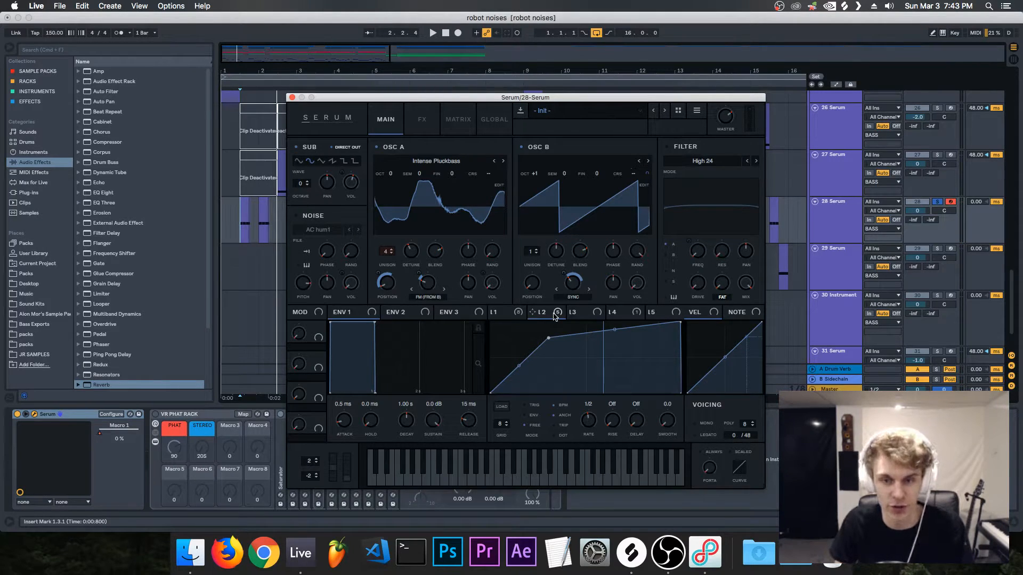
{"action": "left_click", "coordinate": [579, 312]}
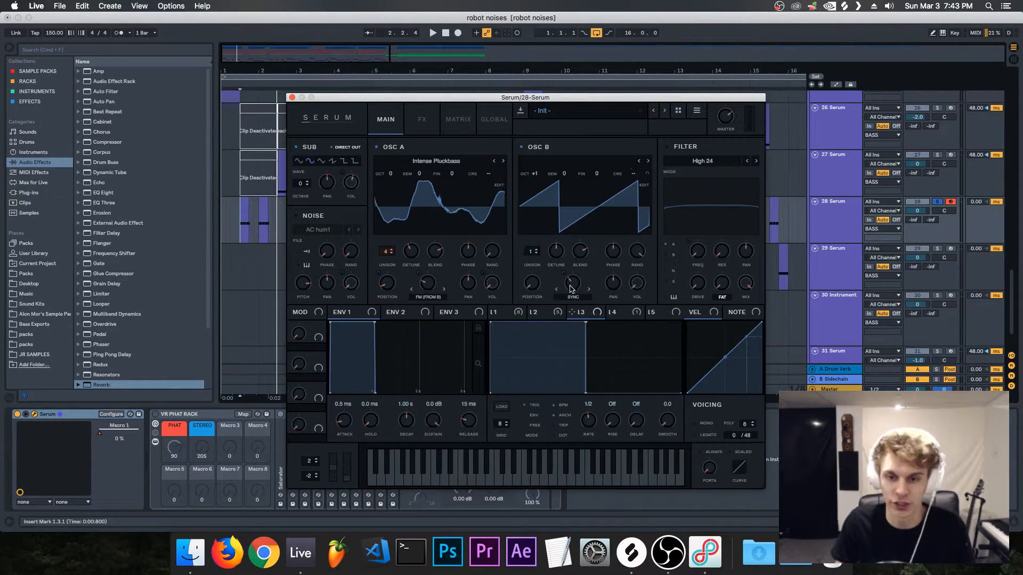
{"action": "left_click", "coordinate": [534, 314]}
{"action": "left_click", "coordinate": [500, 315]}
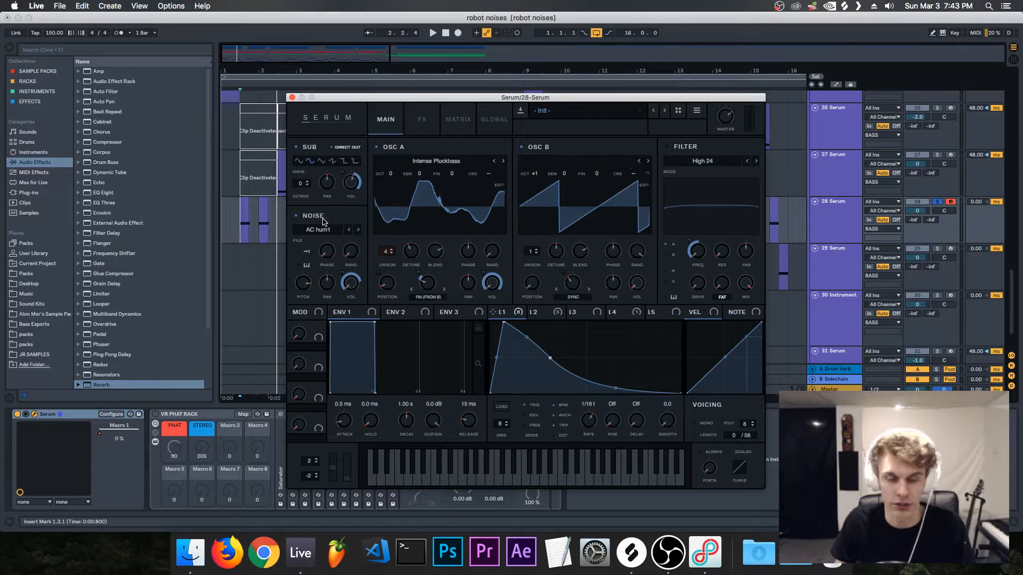
Step: Compare the patch with the AC hum1 noise against the sound with oscillators A and B temporarily switched off
{"action": "key", "text": "space"}
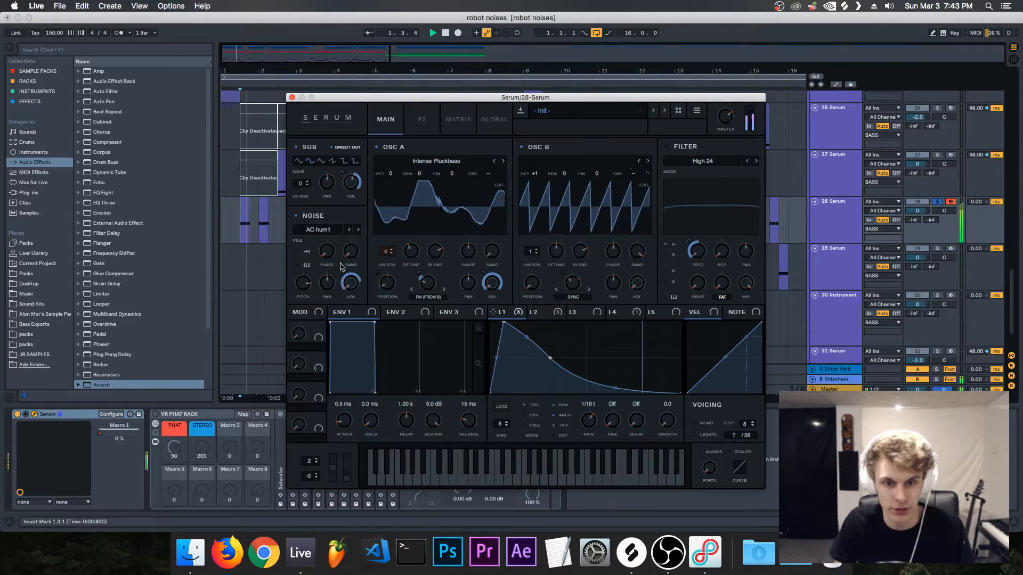
{"action": "key", "text": "space"}
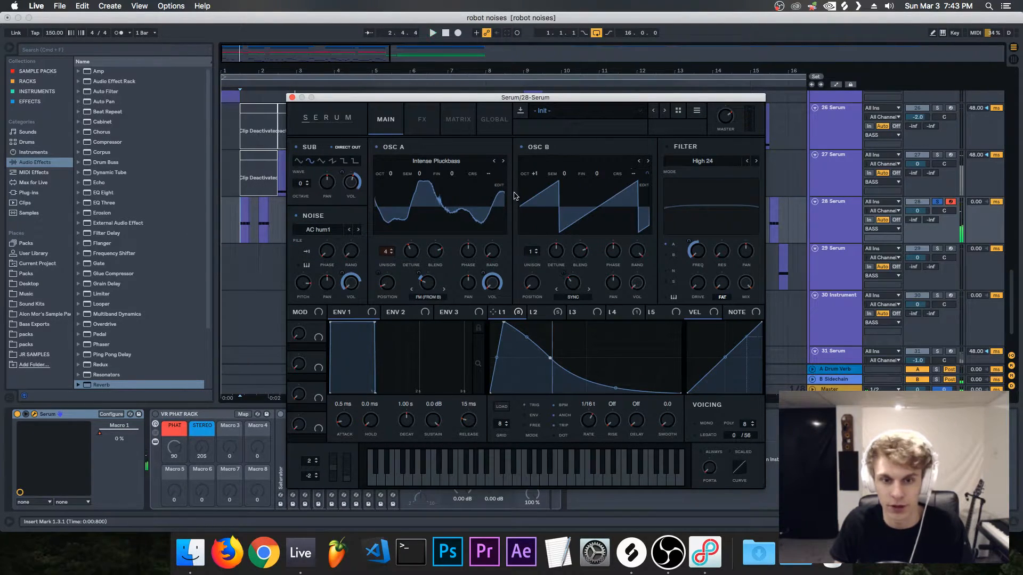
{"action": "left_click", "coordinate": [377, 148]}
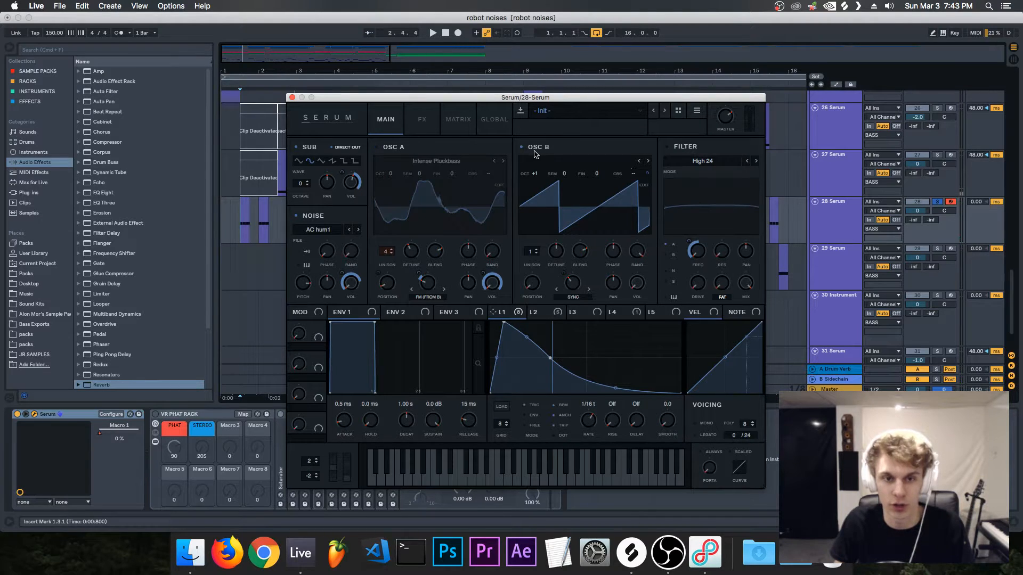
{"action": "left_click", "coordinate": [535, 148]}
{"action": "key", "text": "space"}
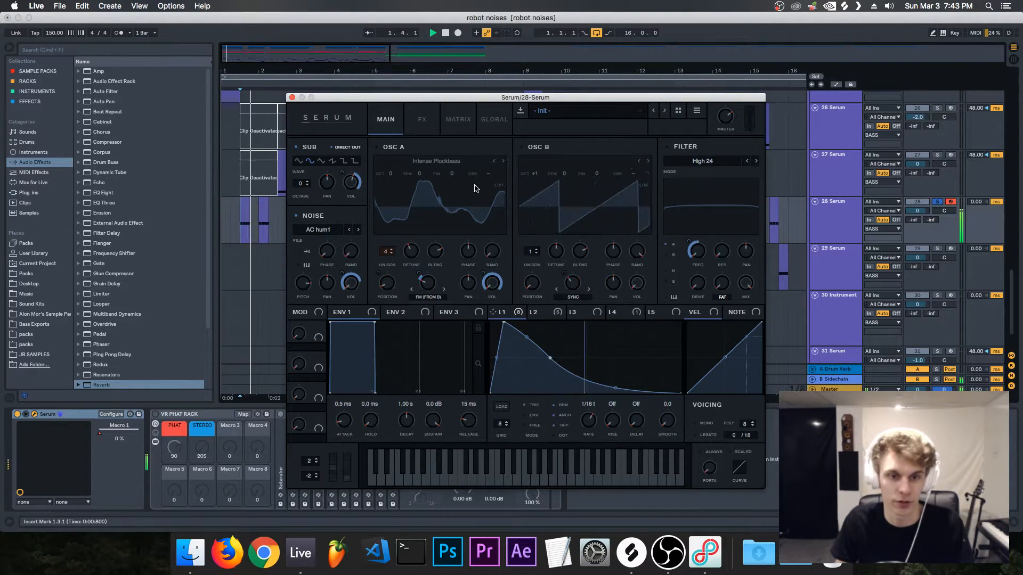
{"action": "left_click", "coordinate": [376, 147]}
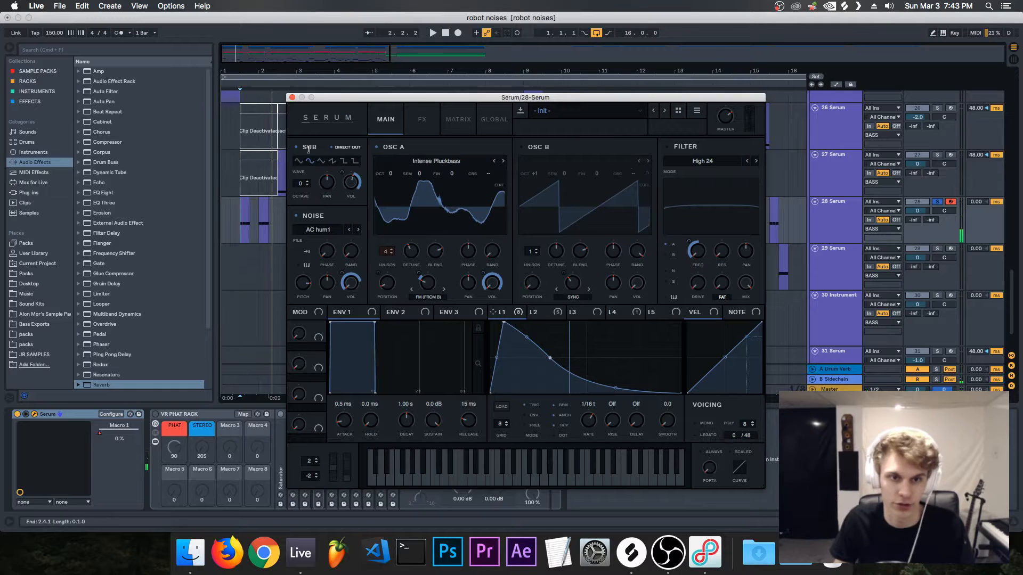
{"action": "left_click", "coordinate": [523, 147]}
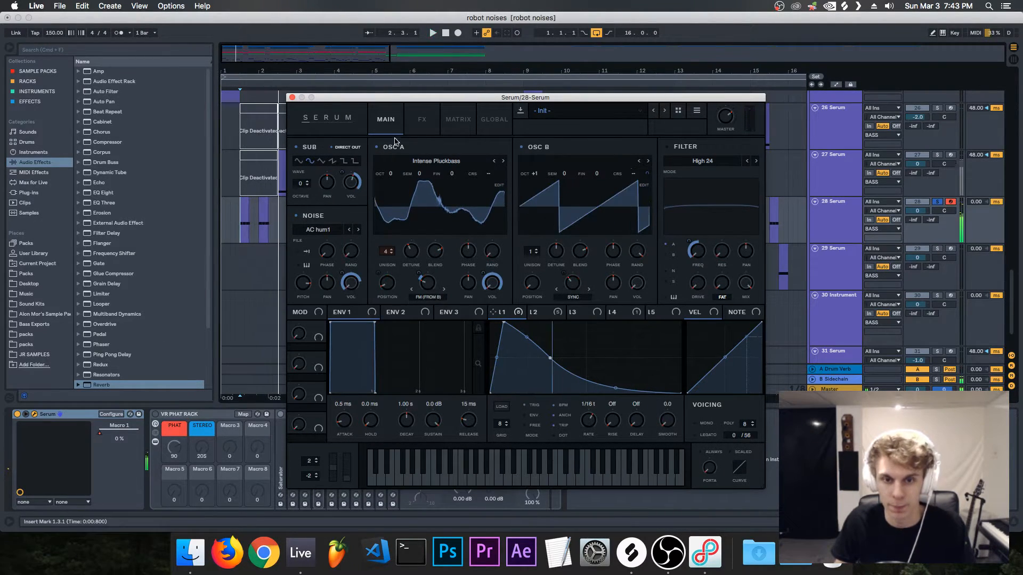
Step: Bring the High 24 filter back into the patch and adjust its cutoff frequency during playback
{"action": "left_click_drag", "start_coordinate": [506, 97], "coordinate": [496, 97]}
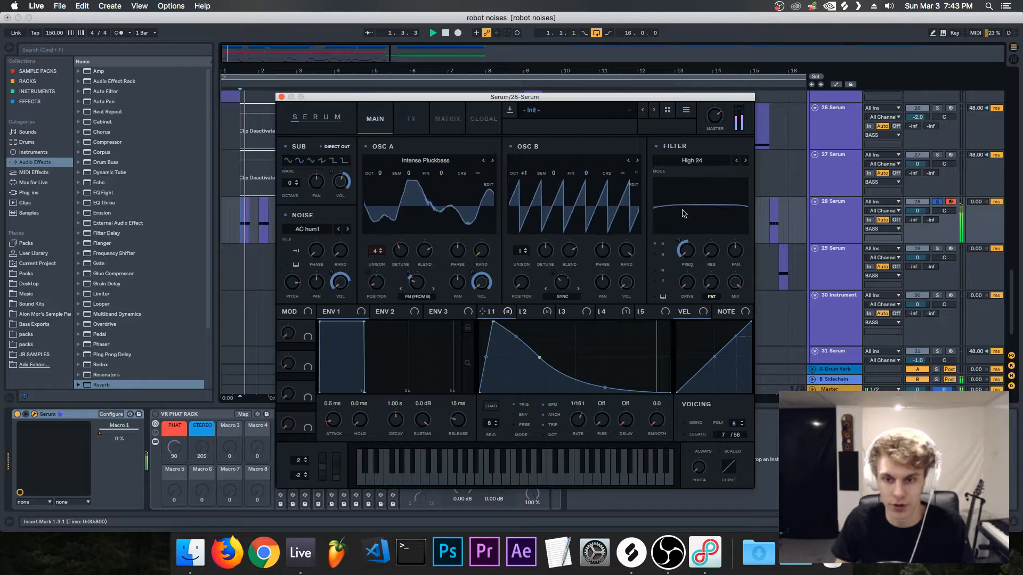
{"action": "left_click_drag", "start_coordinate": [683, 260], "coordinate": [679, 243]}
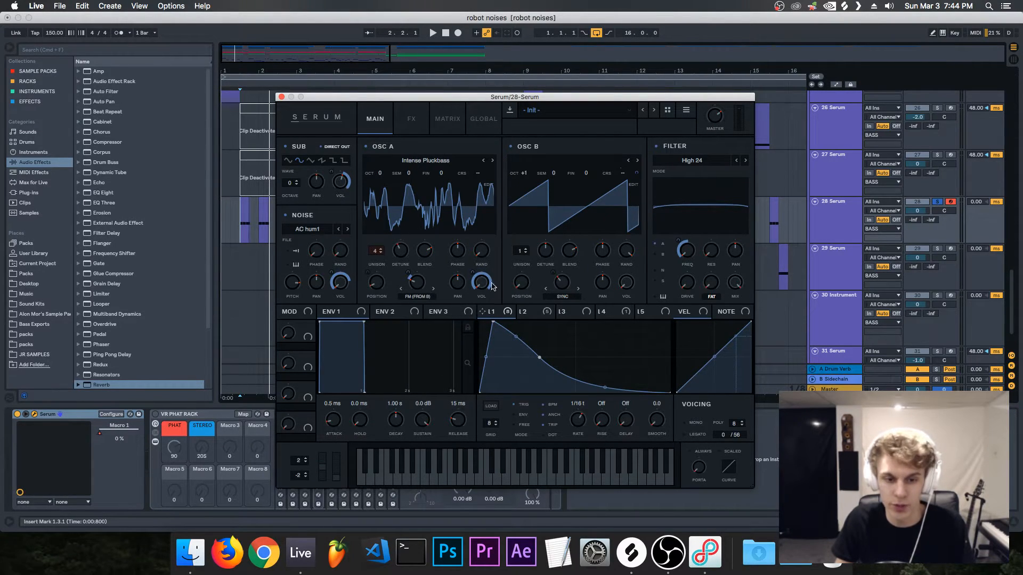
{"action": "left_click_drag", "start_coordinate": [427, 100], "coordinate": [414, 94]}
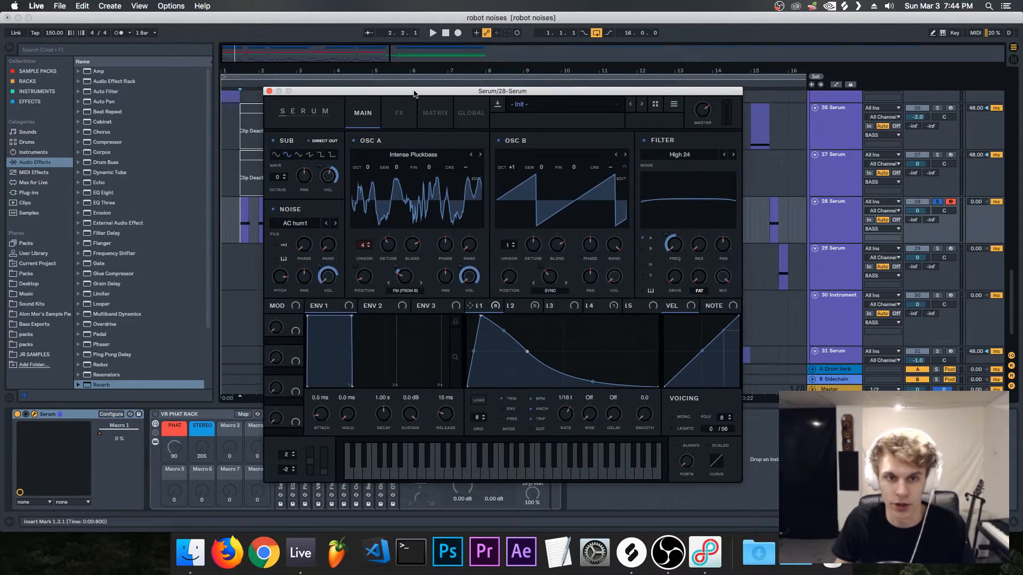
Step: Show Serum's effects and check the Hyper mix and Dimension mix settings
{"action": "left_click", "coordinate": [400, 114]}
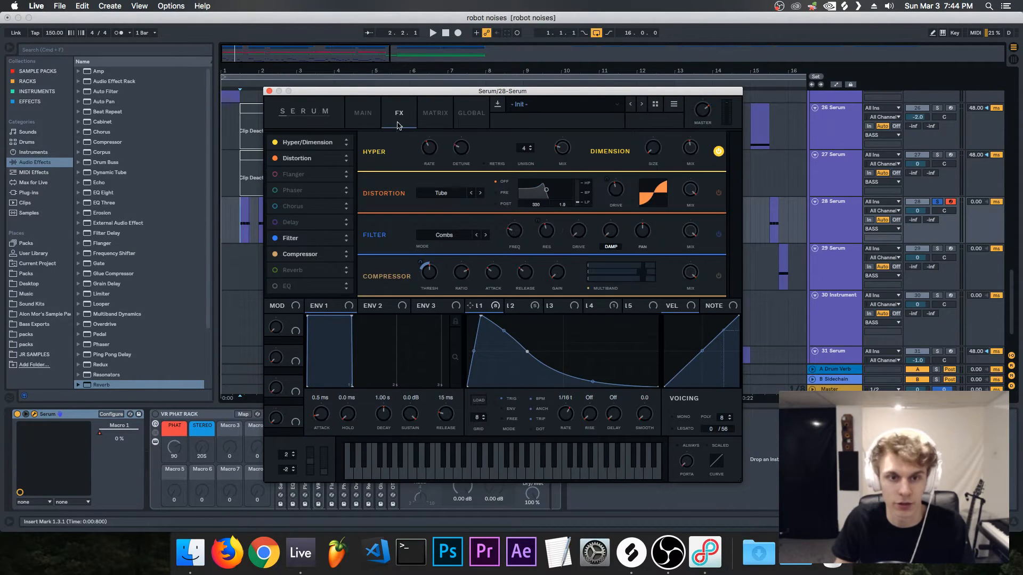
{"action": "left_click", "coordinate": [540, 84]}
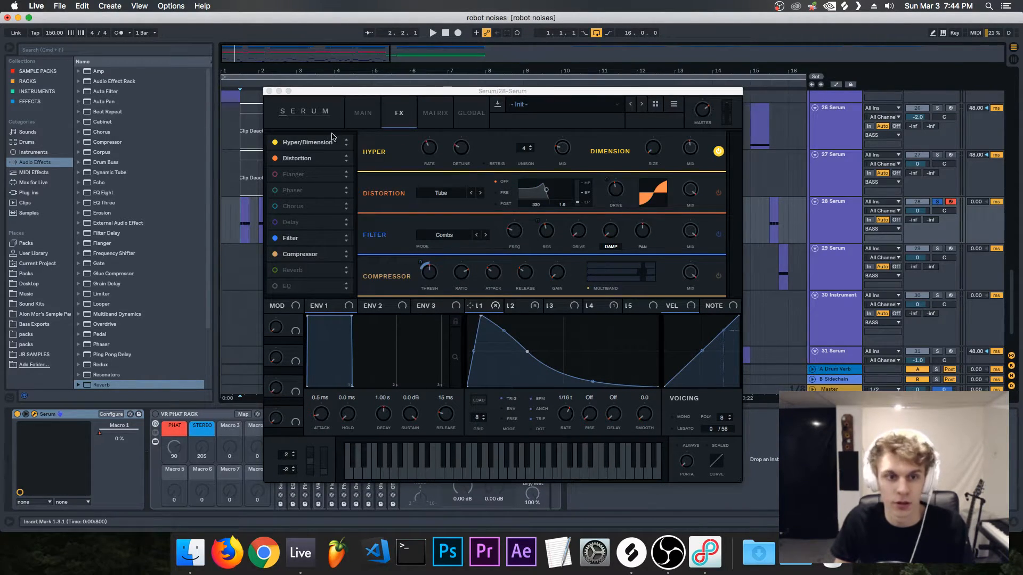
{"action": "left_click", "coordinate": [718, 153]}
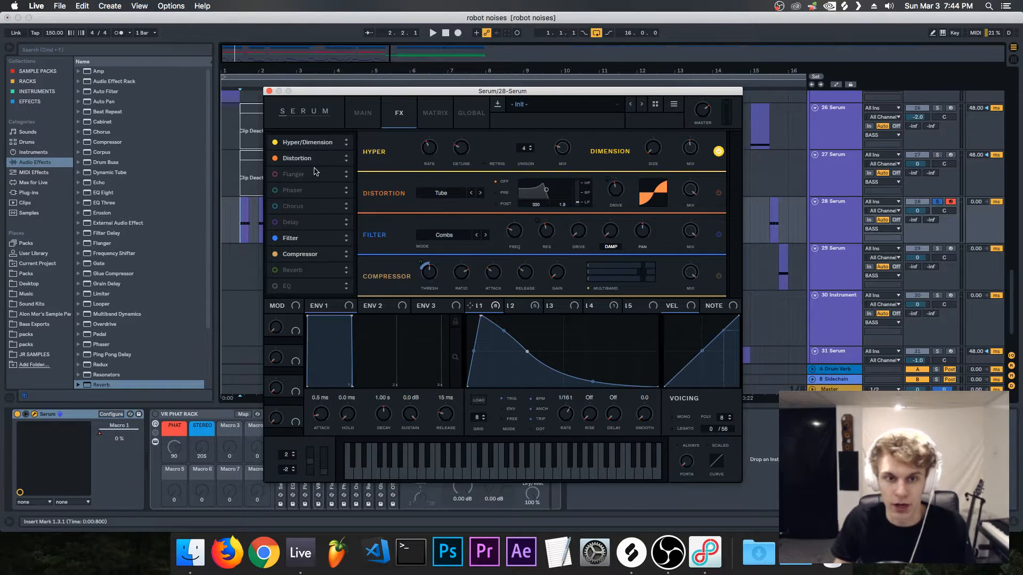
{"action": "mouse_move", "coordinate": [563, 152]}
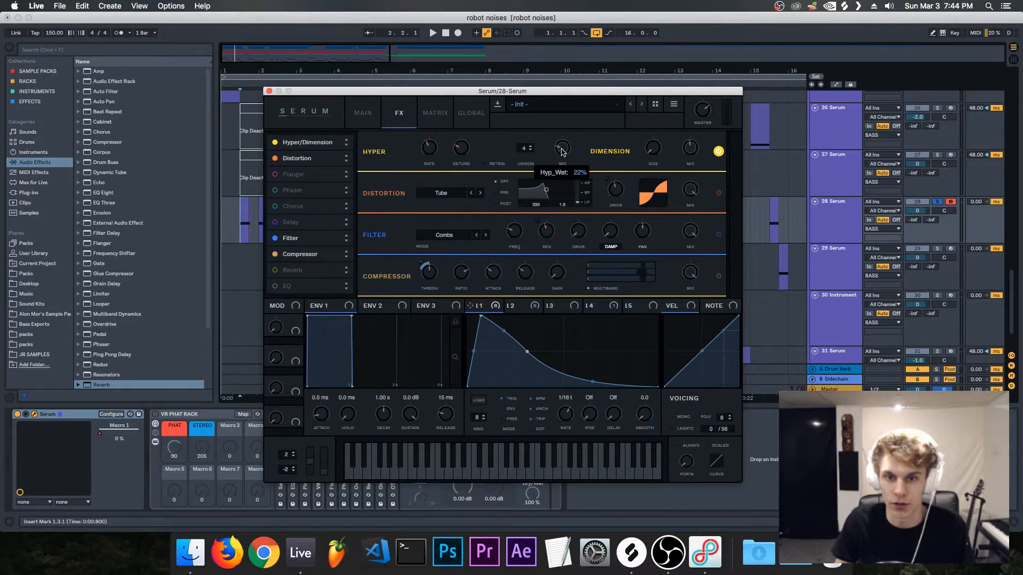
{"action": "mouse_move", "coordinate": [687, 150]}
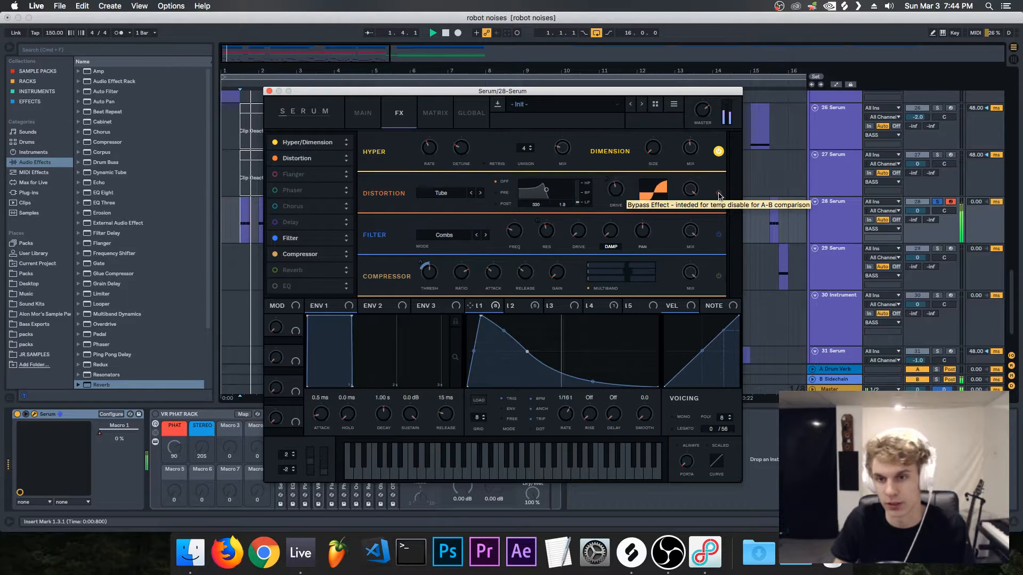
Step: Switch on the Tube Distortion effect, check LFO 2's modulation of its drive and listen to the result
{"action": "left_click", "coordinate": [719, 194]}
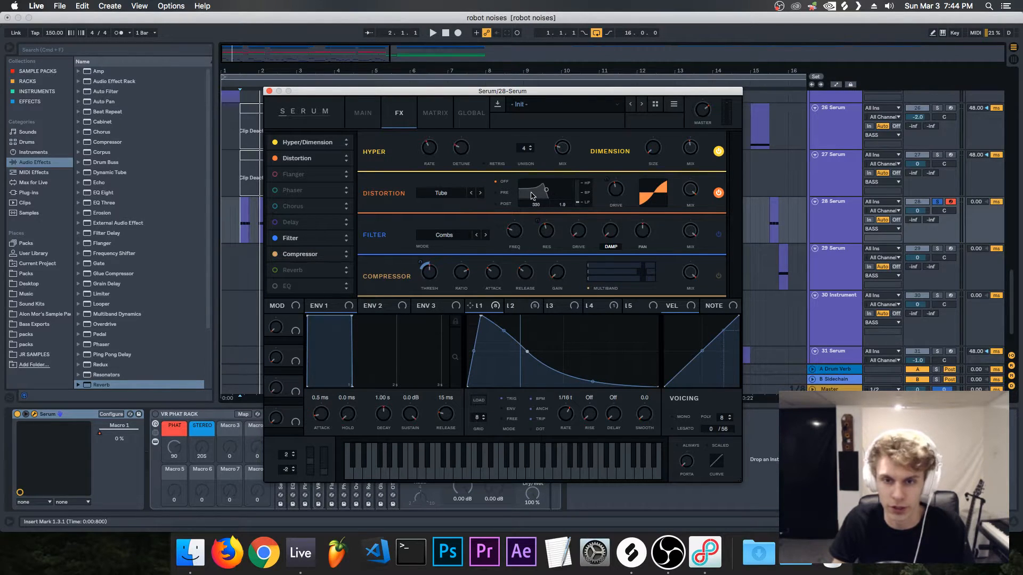
{"action": "left_click", "coordinate": [524, 308]}
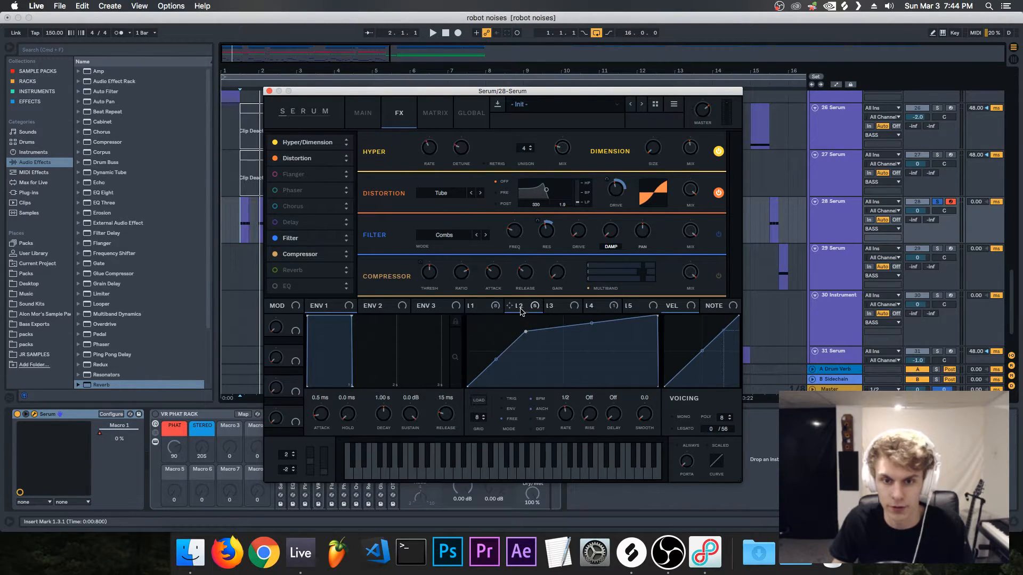
{"action": "mouse_move", "coordinate": [616, 198]}
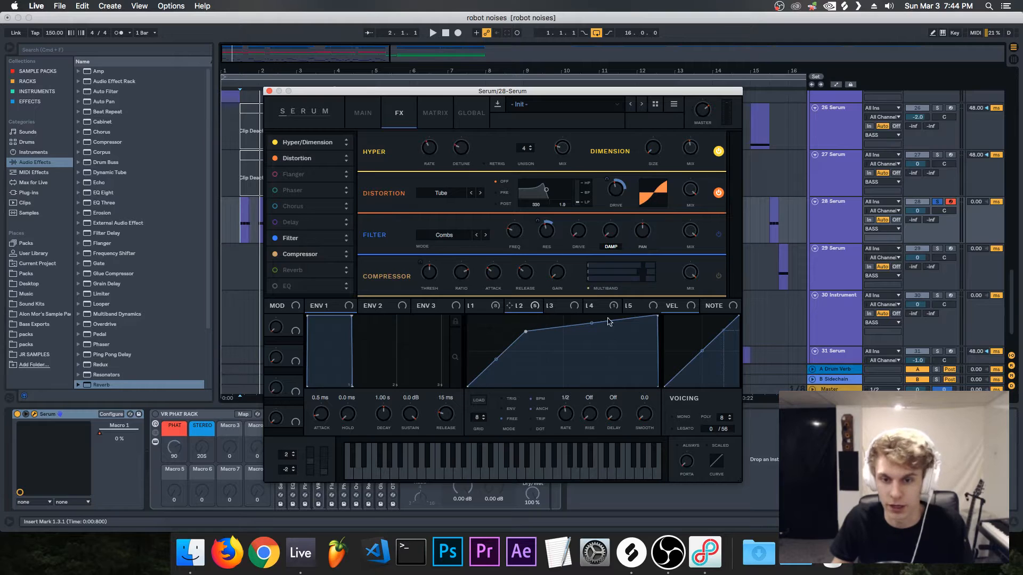
{"action": "key", "text": "space"}
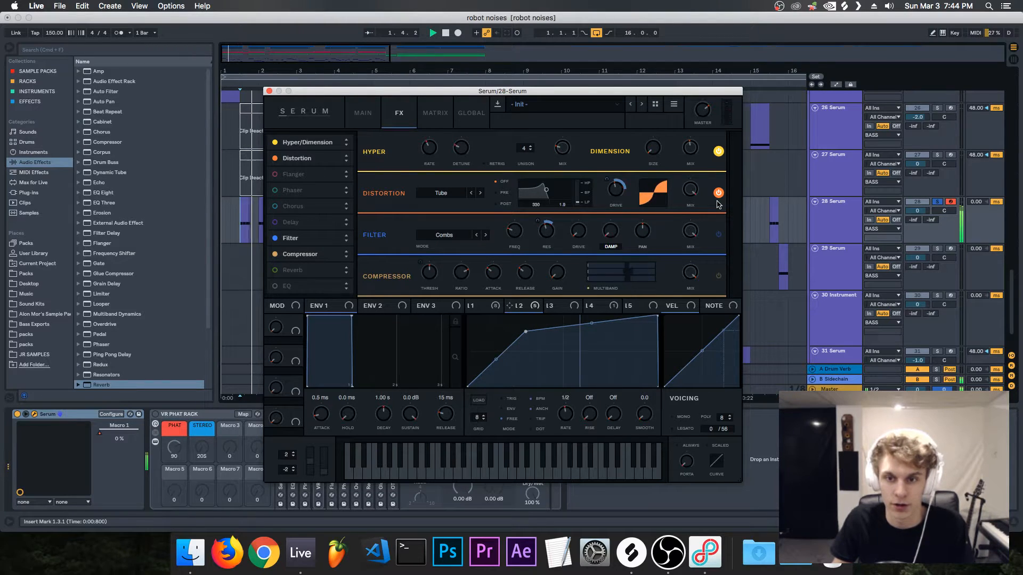
{"action": "key", "text": "space"}
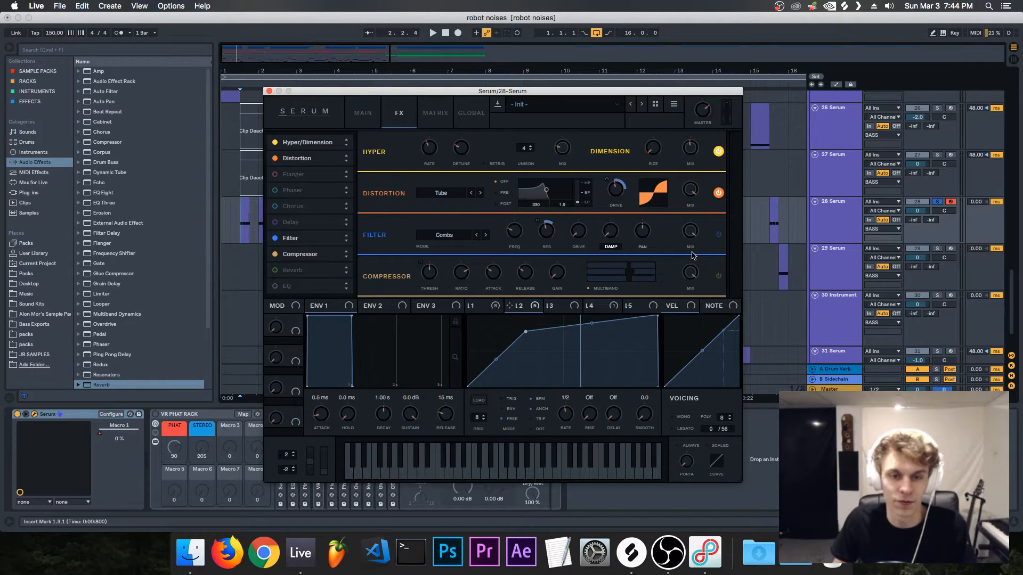
Step: Switch on the Combs filter effect, check LFO 1 and LFO 2's modulation of its resonance and listen to the result
{"action": "left_click", "coordinate": [719, 235]}
{"action": "left_click", "coordinate": [479, 306]}
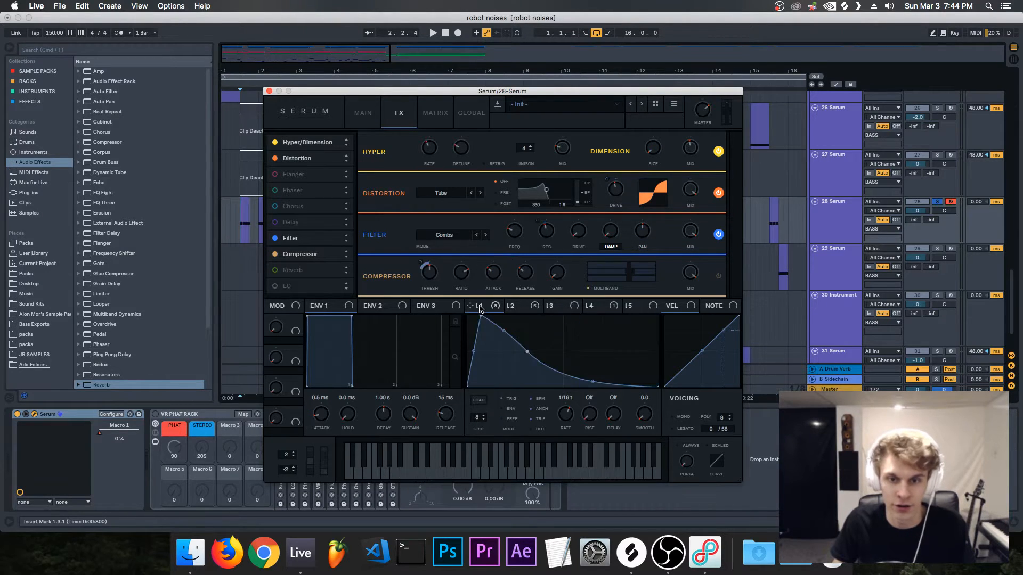
{"action": "mouse_move", "coordinate": [516, 235]}
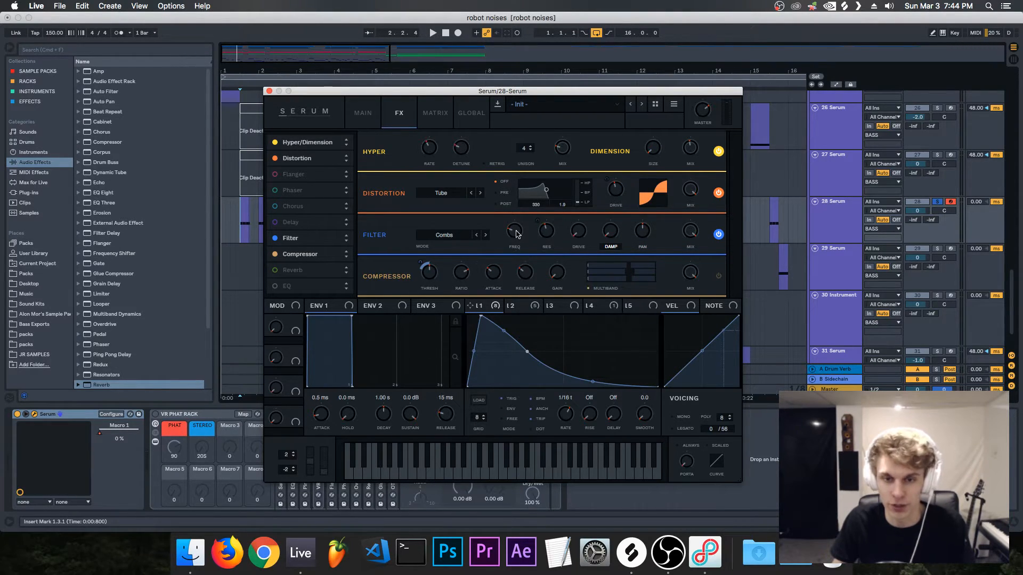
{"action": "mouse_move", "coordinate": [551, 239]}
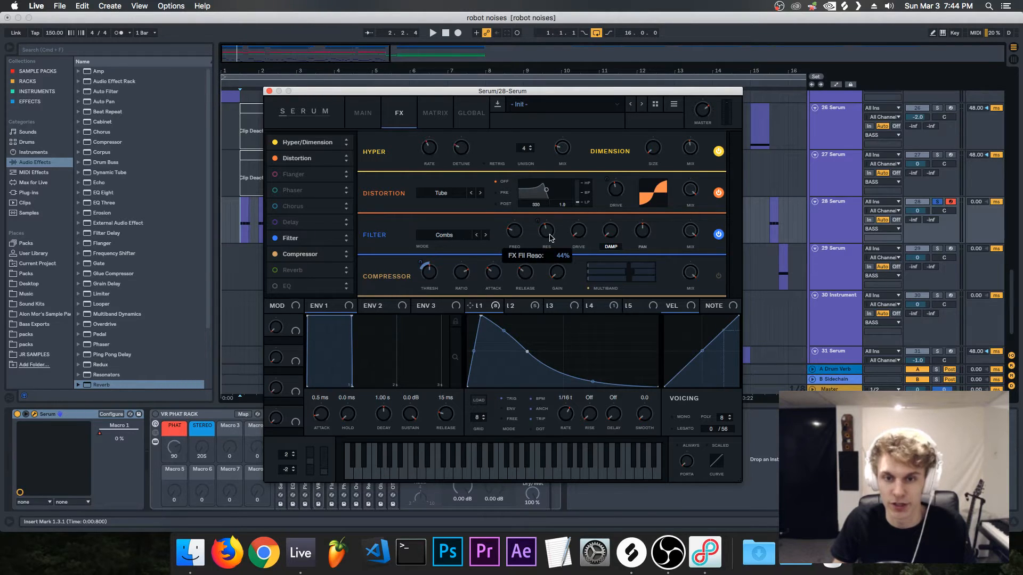
{"action": "left_click", "coordinate": [518, 309]}
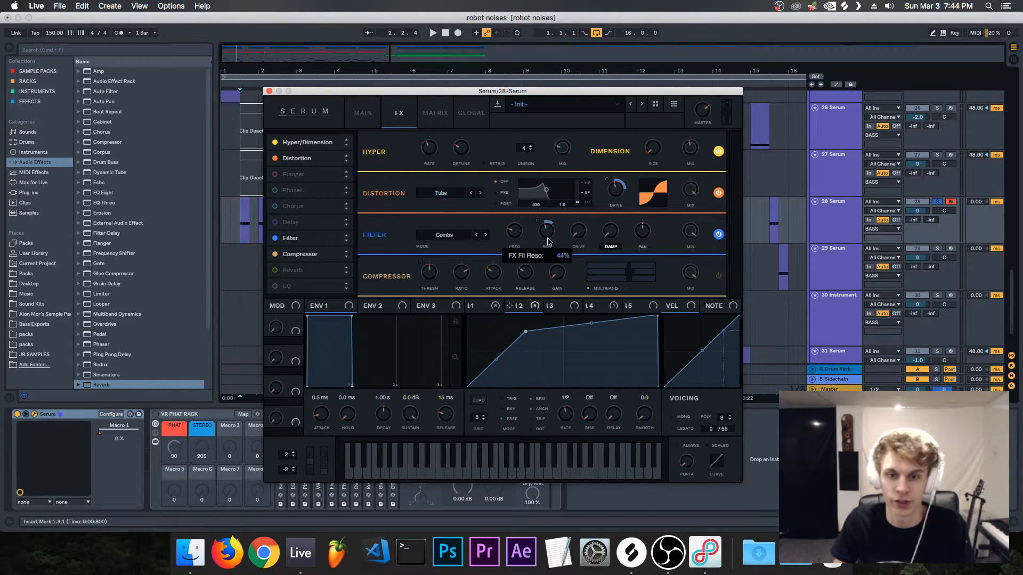
{"action": "mouse_move", "coordinate": [538, 222]}
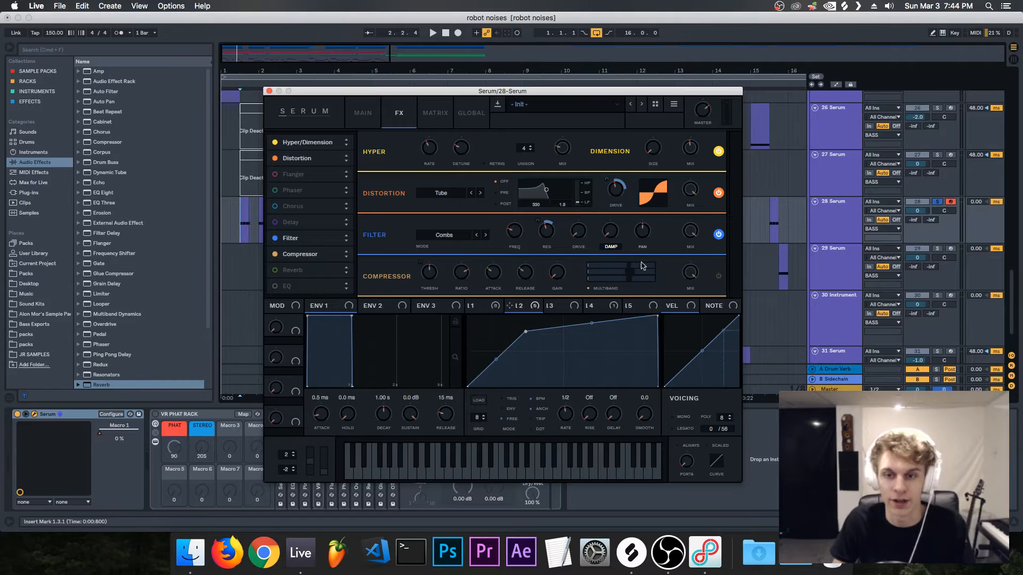
{"action": "key", "text": "space"}
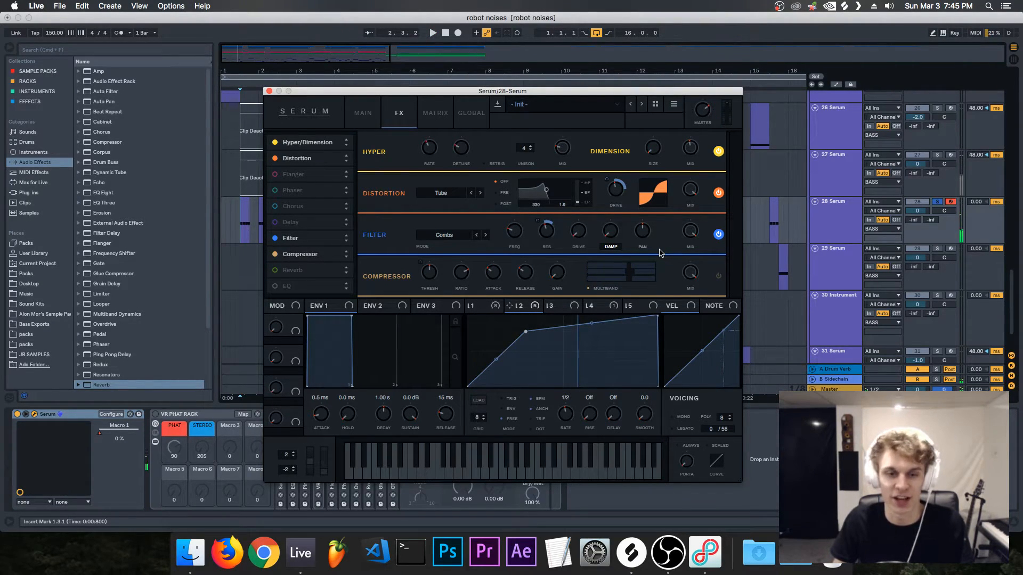
Step: Switch on the Compressor effect, listen to the result and check LFO 1's modulation of its threshold
{"action": "left_click_drag", "start_coordinate": [566, 91], "coordinate": [579, 85]}
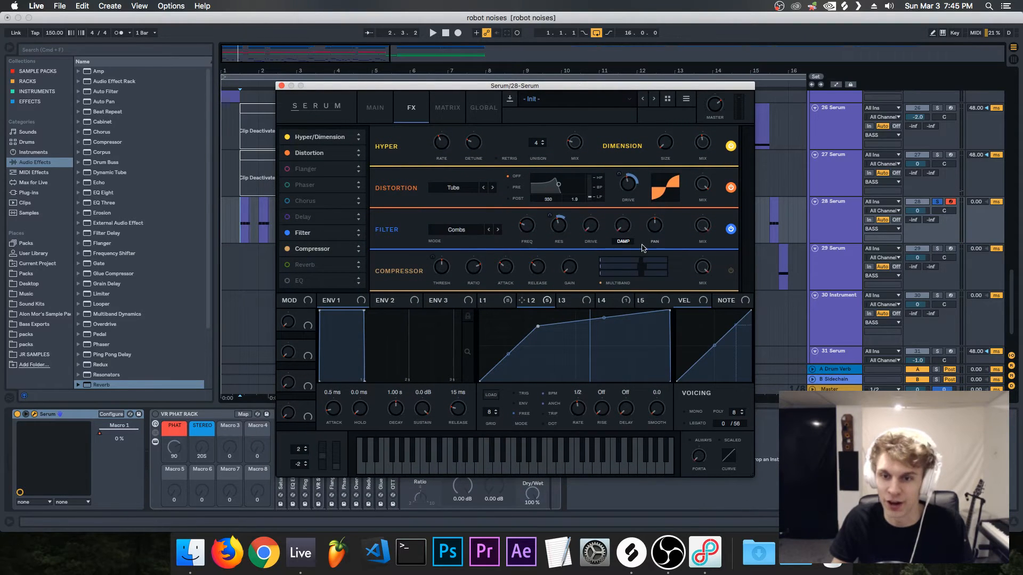
{"action": "left_click", "coordinate": [731, 270]}
{"action": "key", "text": "space"}
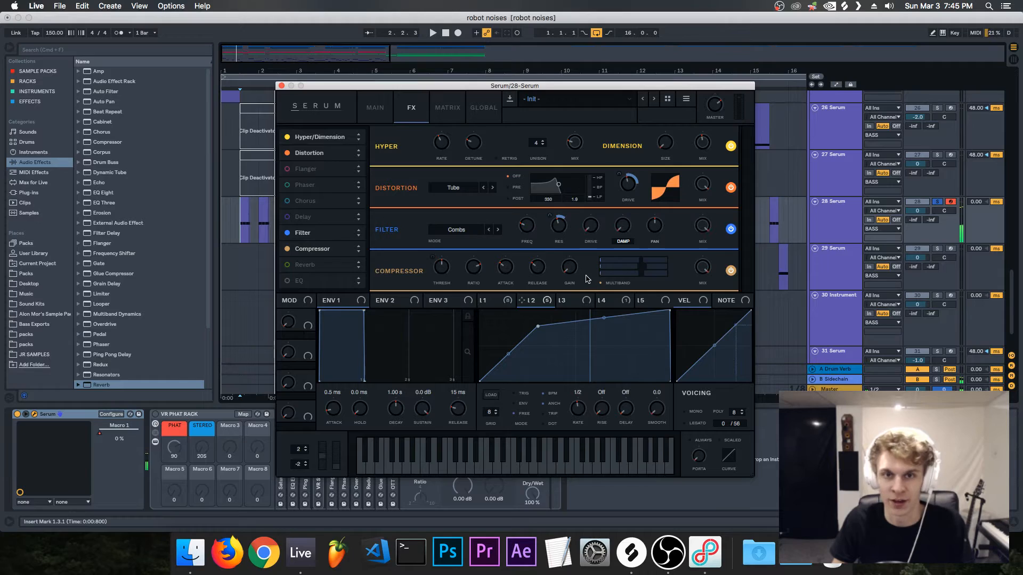
{"action": "left_click", "coordinate": [490, 300]}
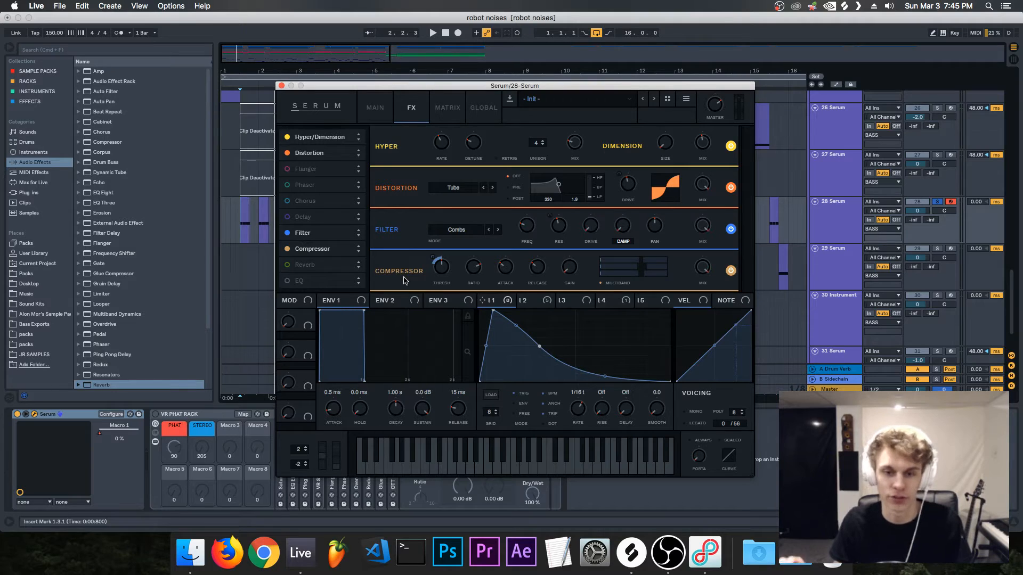
Step: Review the patch's oscillator and effects pages and play back the complete Serum sound
{"action": "left_click", "coordinate": [376, 108]}
{"action": "left_click", "coordinate": [409, 108]}
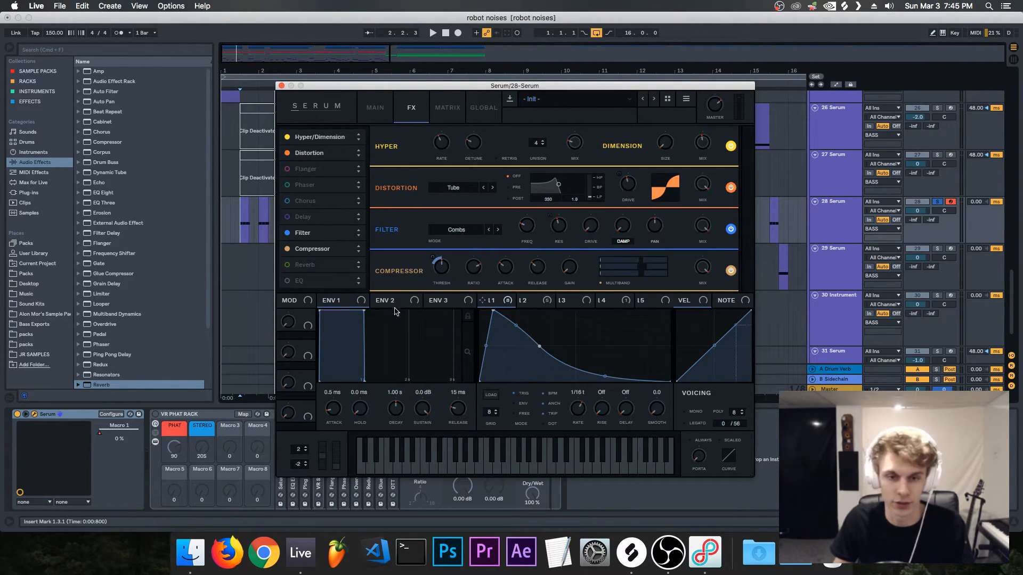
{"action": "left_click", "coordinate": [375, 108]}
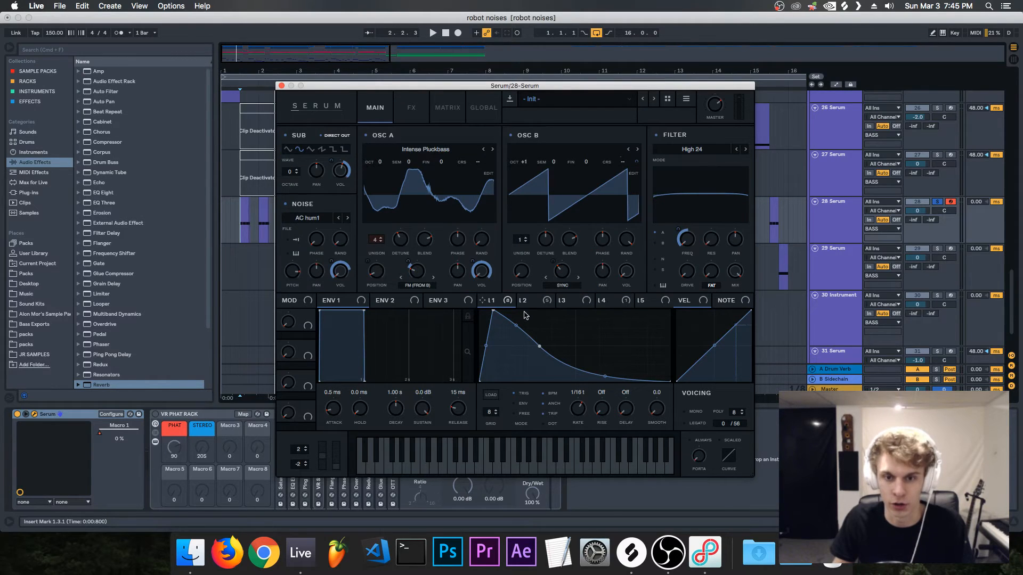
{"action": "left_click", "coordinate": [403, 108]}
{"action": "key", "text": "space"}
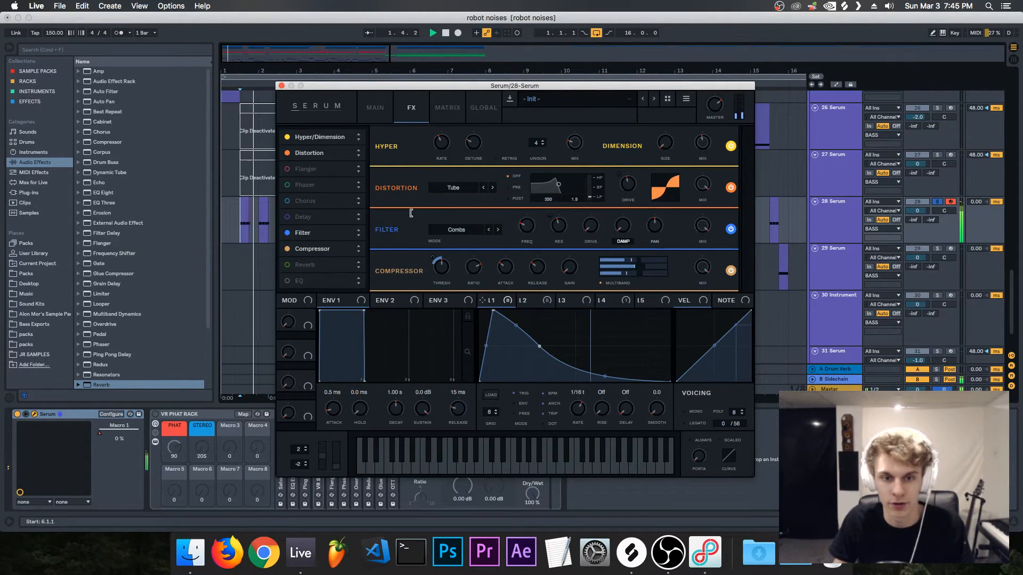
{"action": "mouse_move", "coordinate": [335, 86]}
{"action": "left_mouse_down"}
{"action": "mouse_move", "coordinate": [313, 70]}
{"action": "mouse_move", "coordinate": [323, 92]}
{"action": "left_mouse_up"}
{"action": "left_click", "coordinate": [364, 107]}
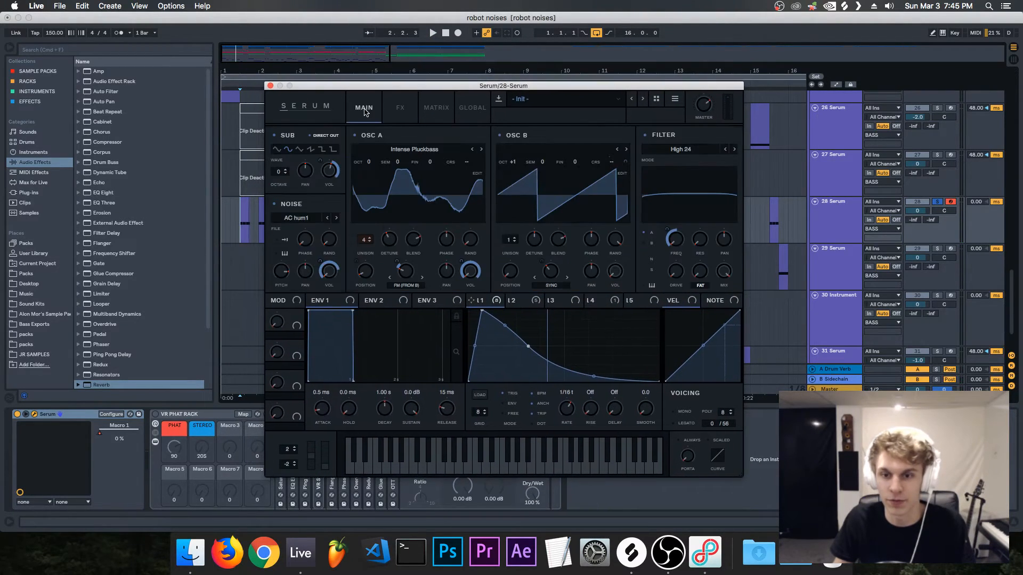
Step: Close the Serum window, switch on the VR PHAT RACK on track 28 and listen to the processed bass
{"action": "left_click", "coordinate": [270, 86]}
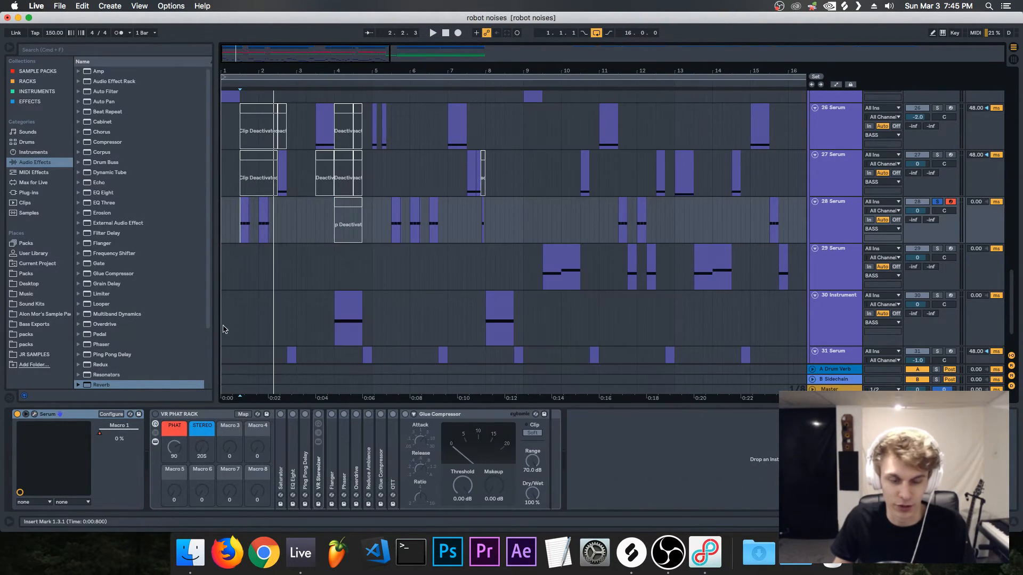
{"action": "left_click", "coordinate": [156, 415]}
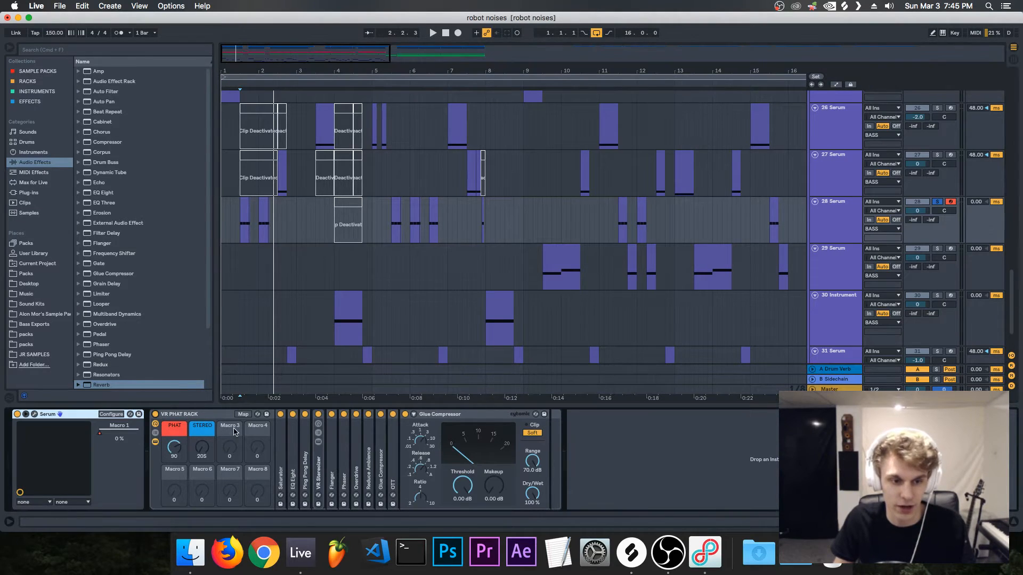
{"action": "key", "text": "space"}
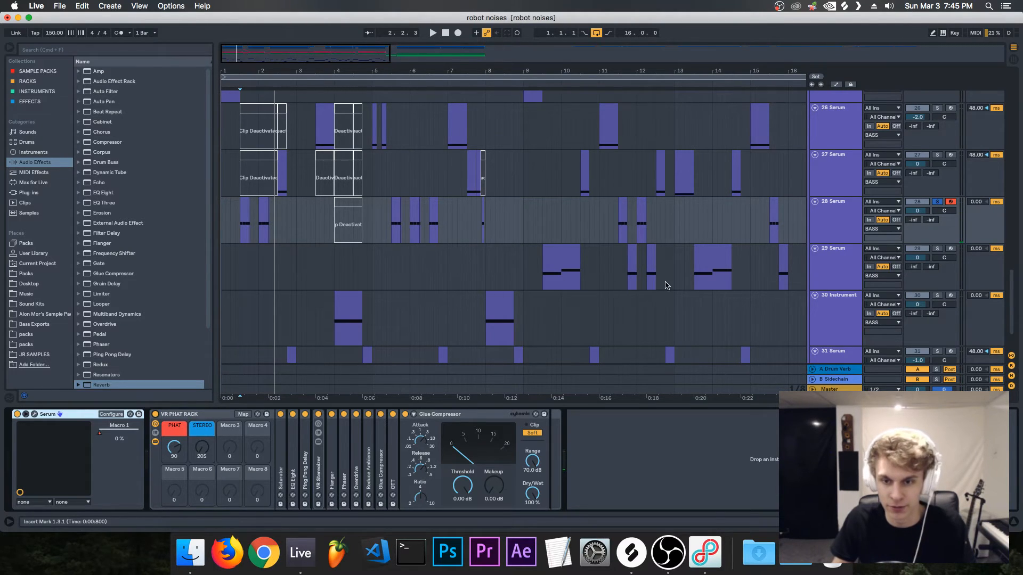
Step: Solo track 29 Serum and play its clip starting at 13.3.1
{"action": "left_click", "coordinate": [694, 275]}
{"action": "key", "text": "space"}
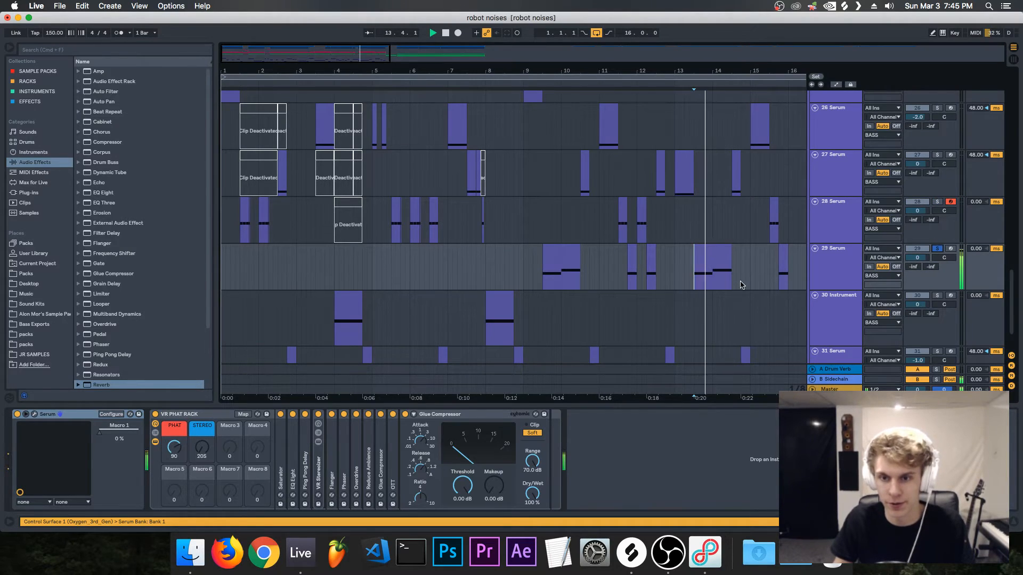
{"action": "key", "text": "space"}
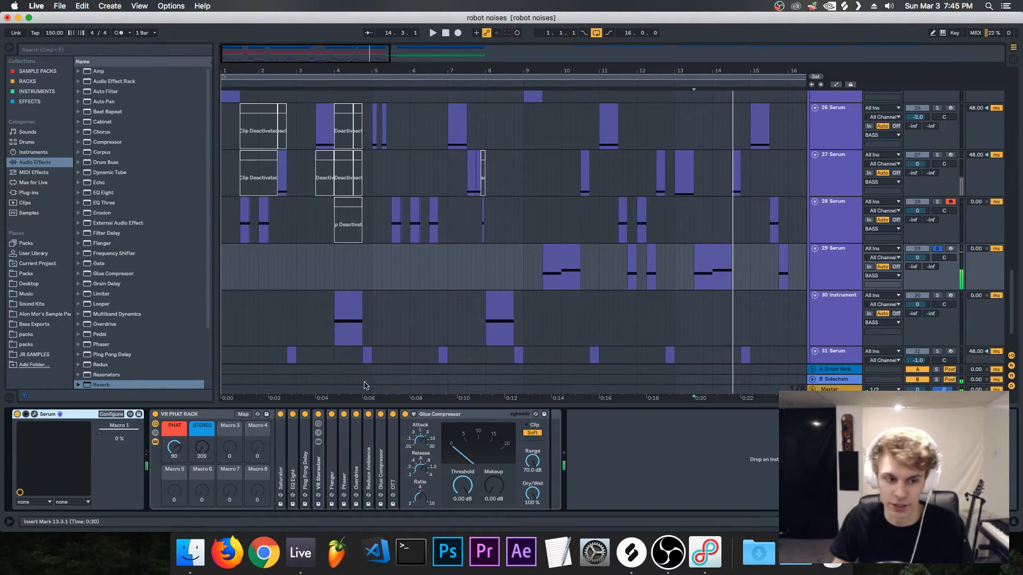
Step: Inspect track 29's JR - Sirens Bass patch in Serum, check what LFO 1 modulates and close the plugin window
{"action": "left_click", "coordinate": [35, 415]}
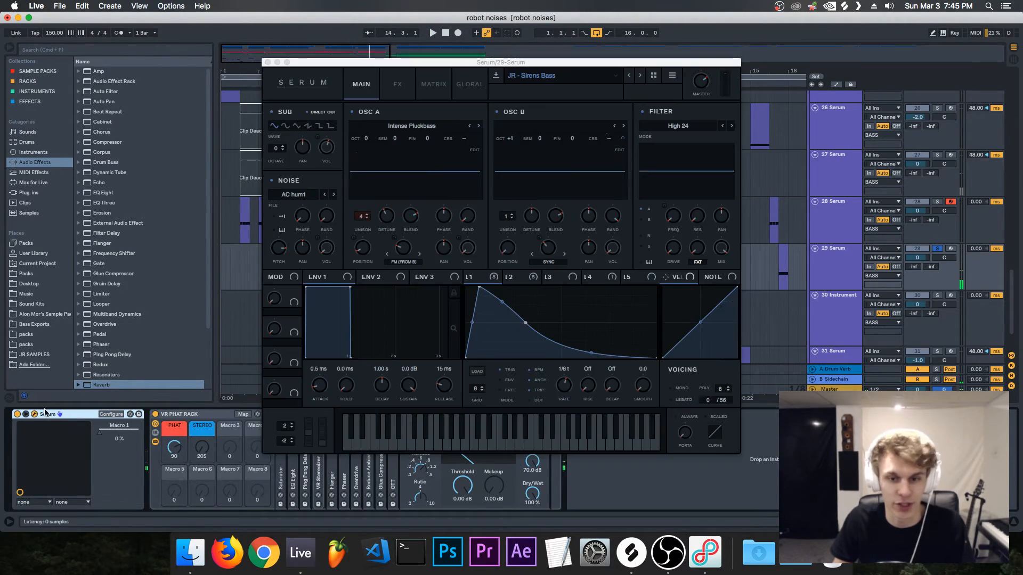
{"action": "left_click", "coordinate": [482, 279]}
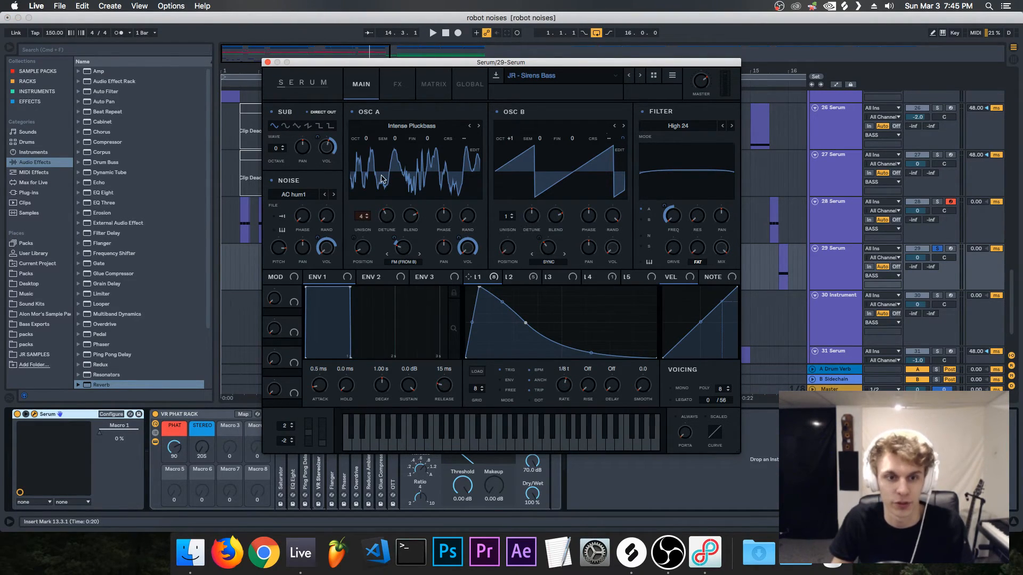
{"action": "left_click", "coordinate": [268, 62]}
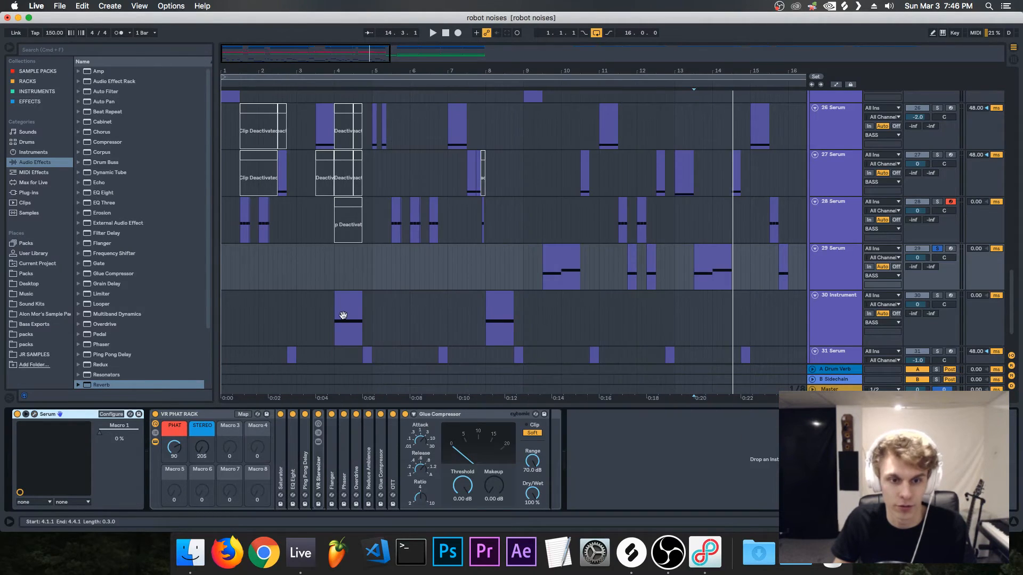
{"action": "left_click_drag", "start_coordinate": [346, 57], "coordinate": [325, 55]}
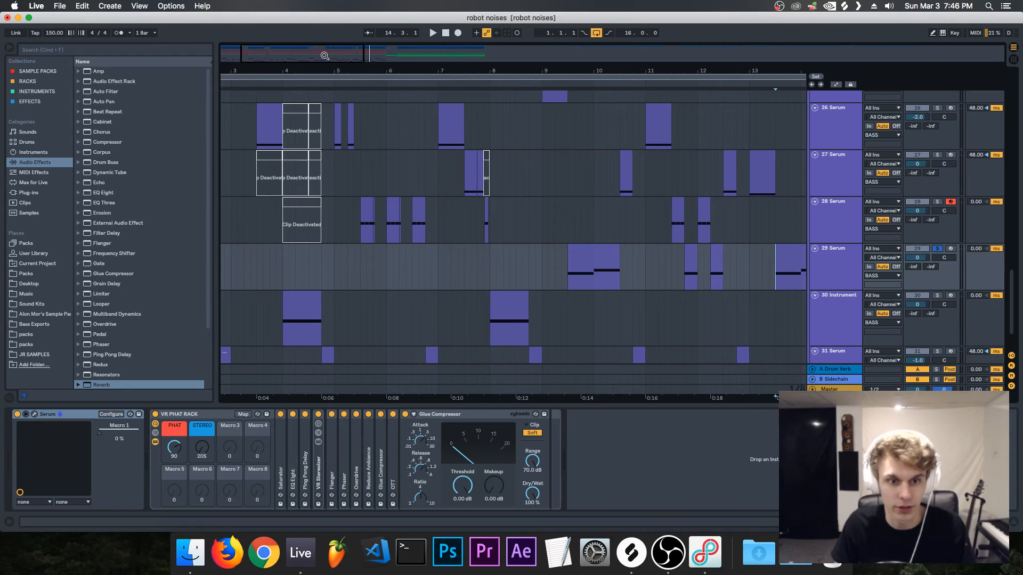
{"action": "mouse_move", "coordinate": [256, 50]}
{"action": "left_mouse_down"}
{"action": "mouse_move", "coordinate": [241, 50]}
{"action": "mouse_move", "coordinate": [259, 55]}
{"action": "left_mouse_up"}
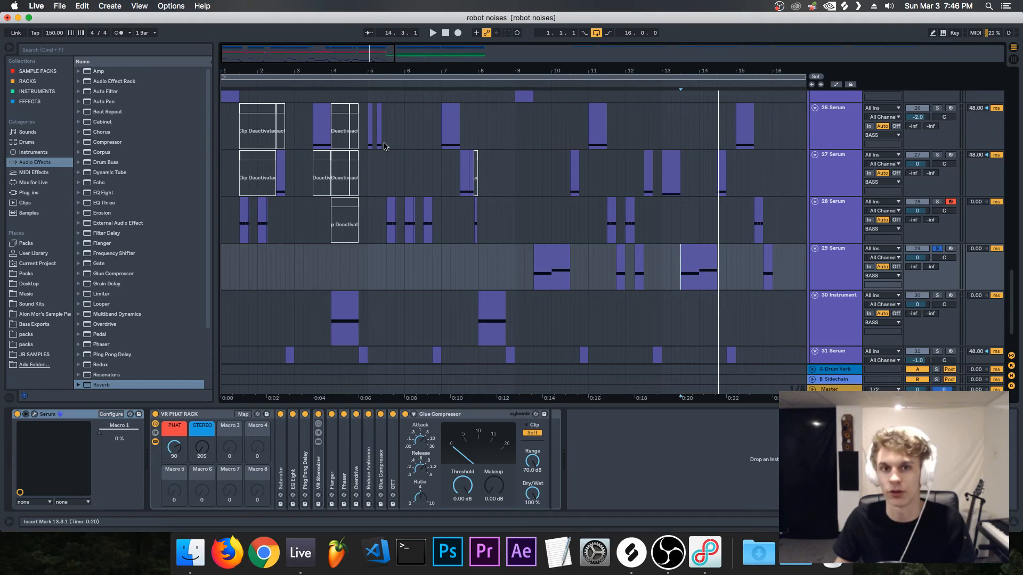
{"action": "left_click_drag", "start_coordinate": [328, 66], "coordinate": [541, 63]}
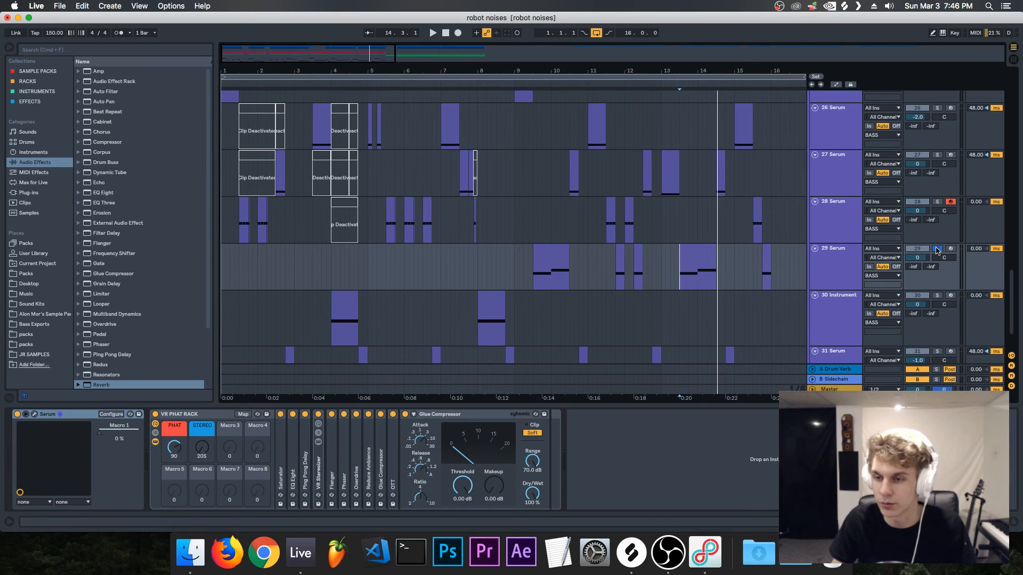